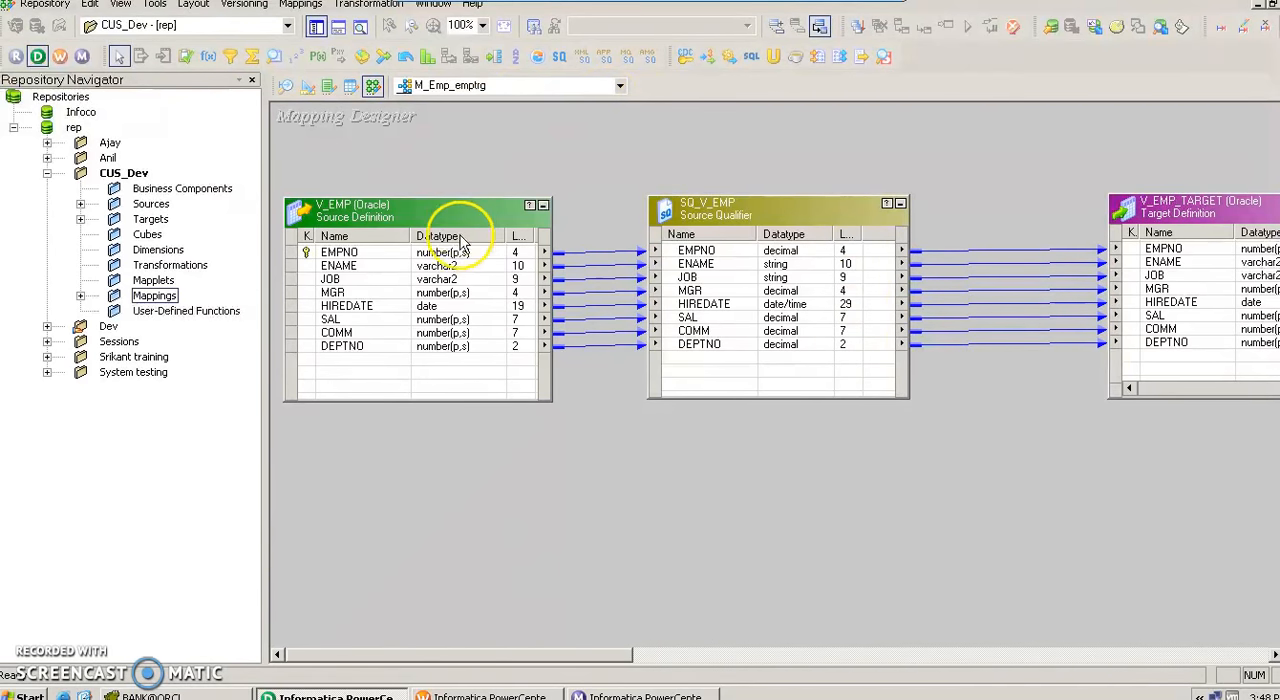
Start the Debugger for the M_Emp_emptrg mapping and continue past the introductory requirements page.
click(301, 6)
mouse_move(333, 422)
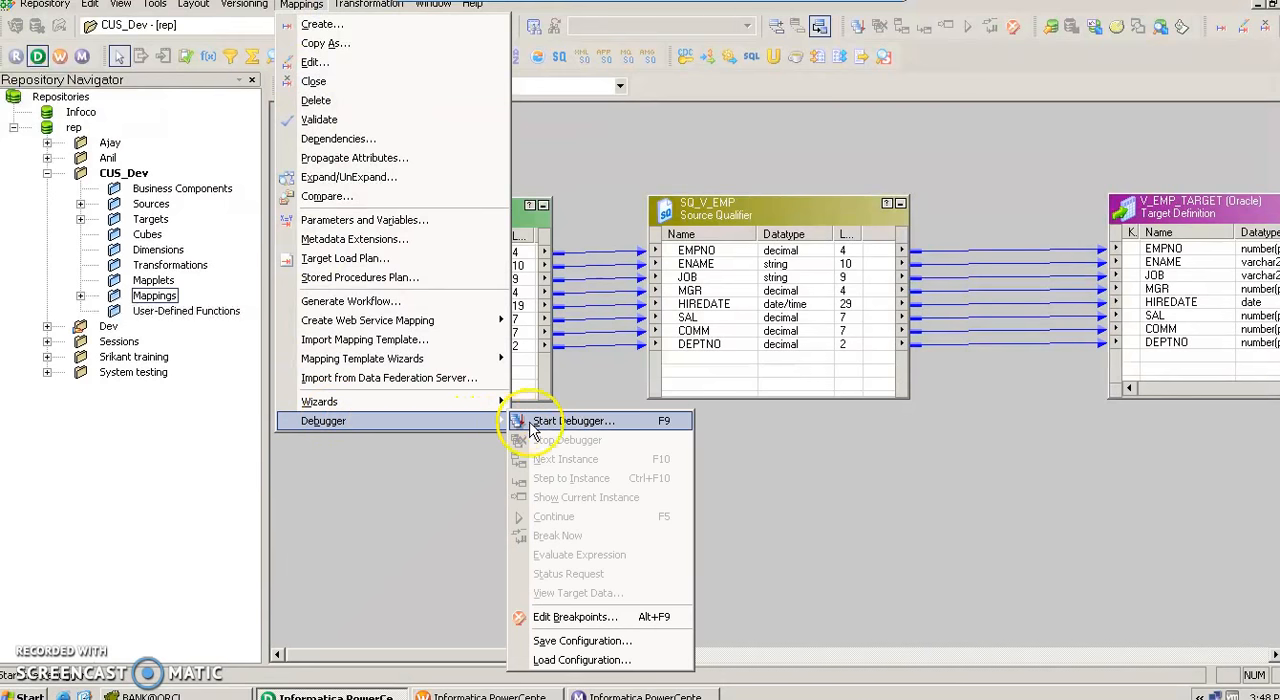
click(560, 421)
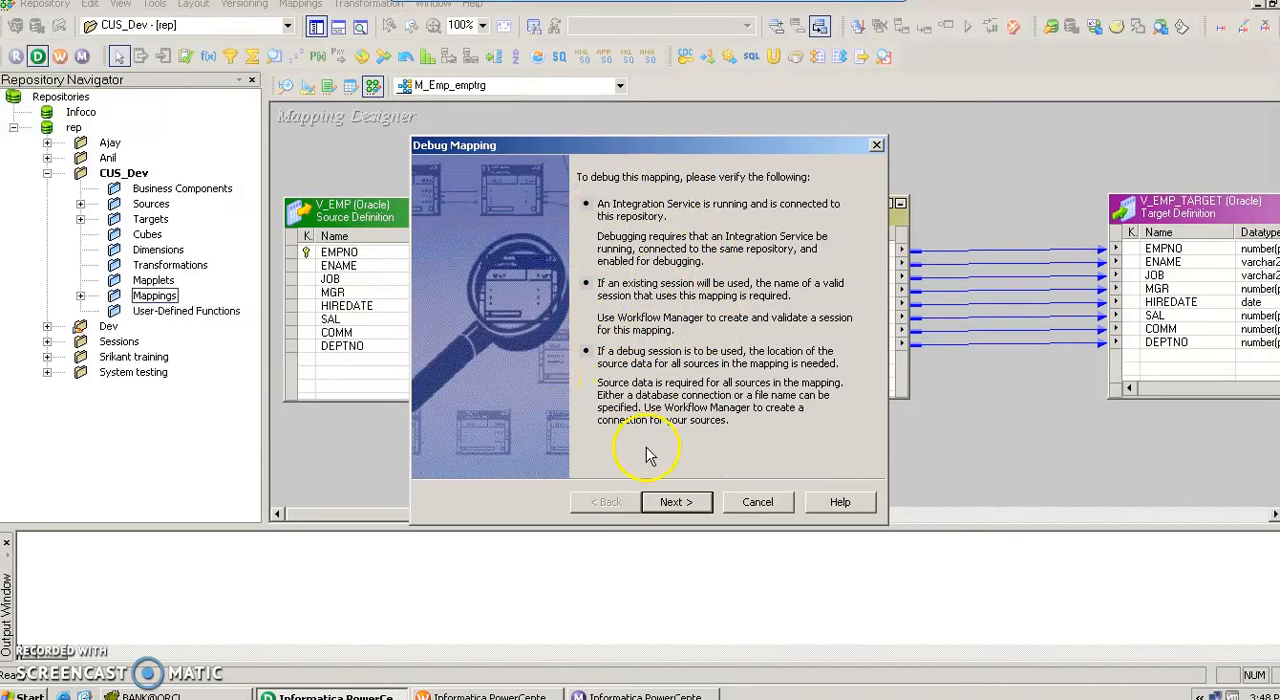
click(685, 503)
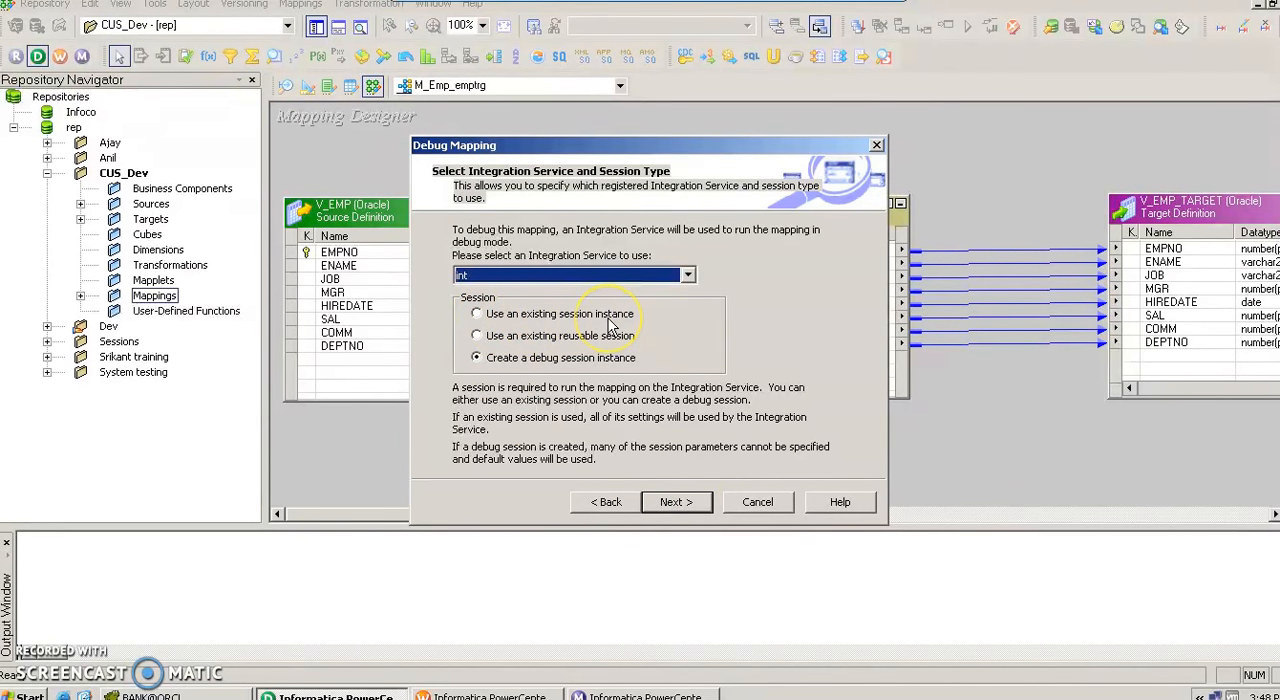
Use the int Integration Service with a newly created debug session instance and continue to the session's connection settings.
click(591, 278)
click(591, 279)
click(560, 340)
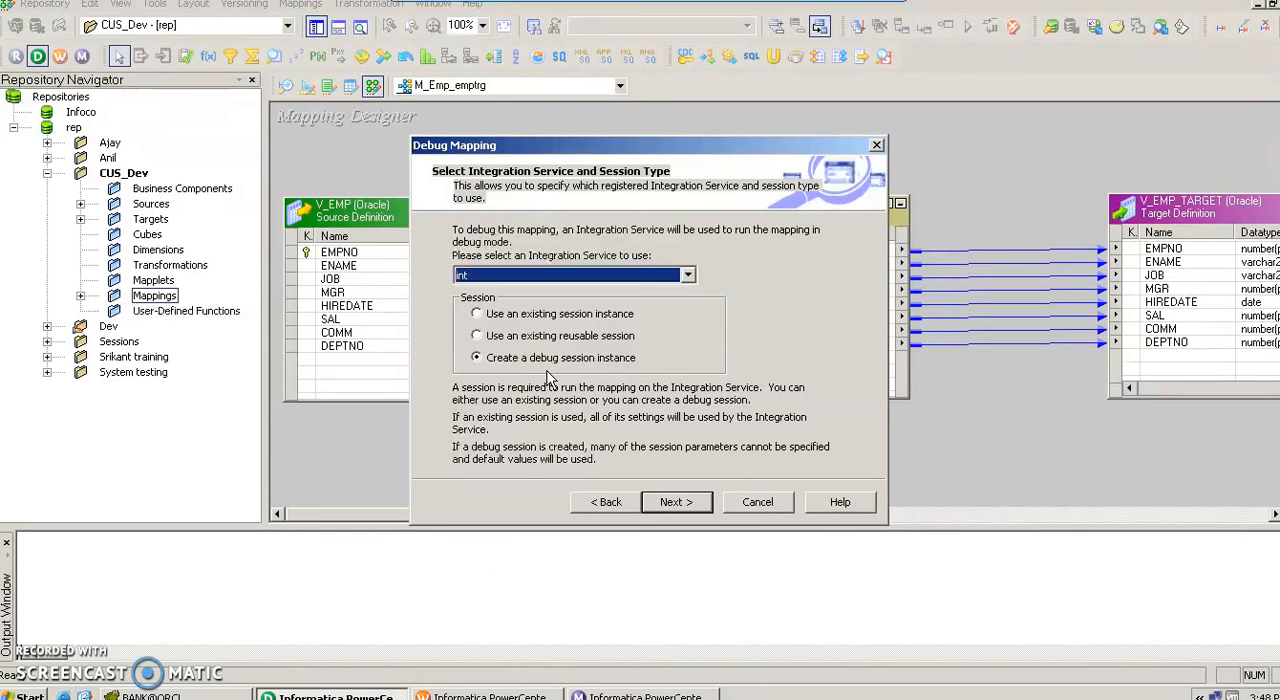
click(530, 396)
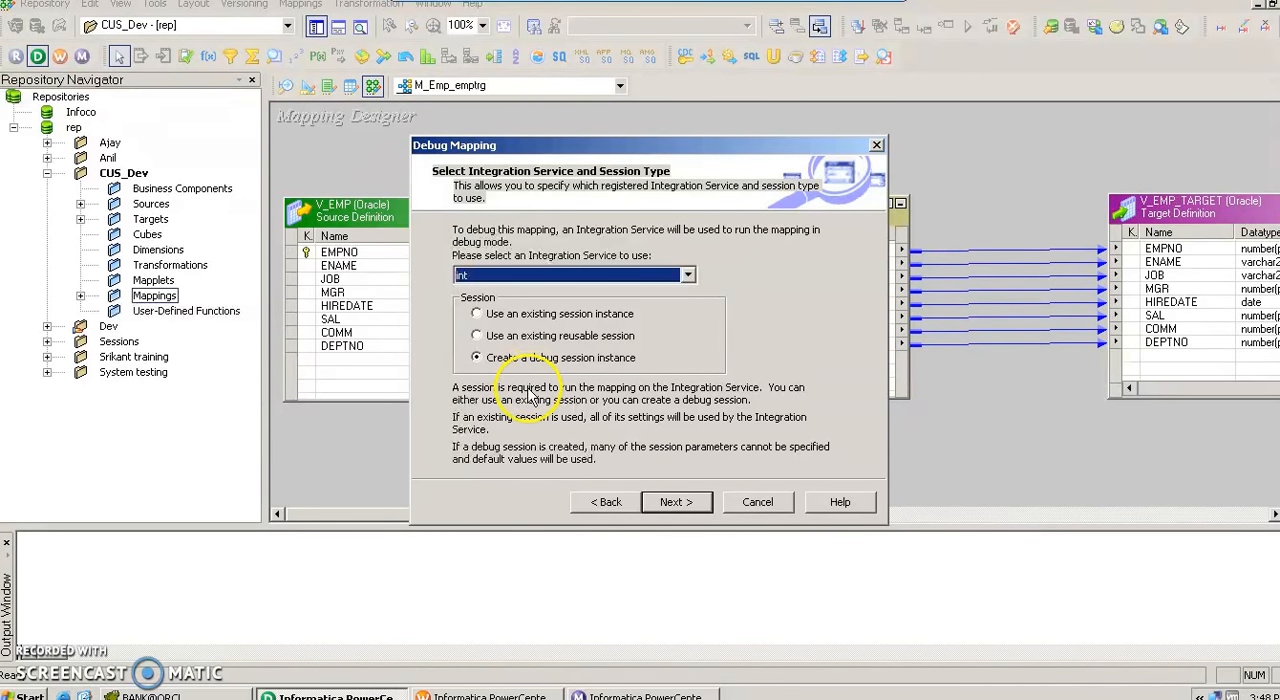
click(505, 318)
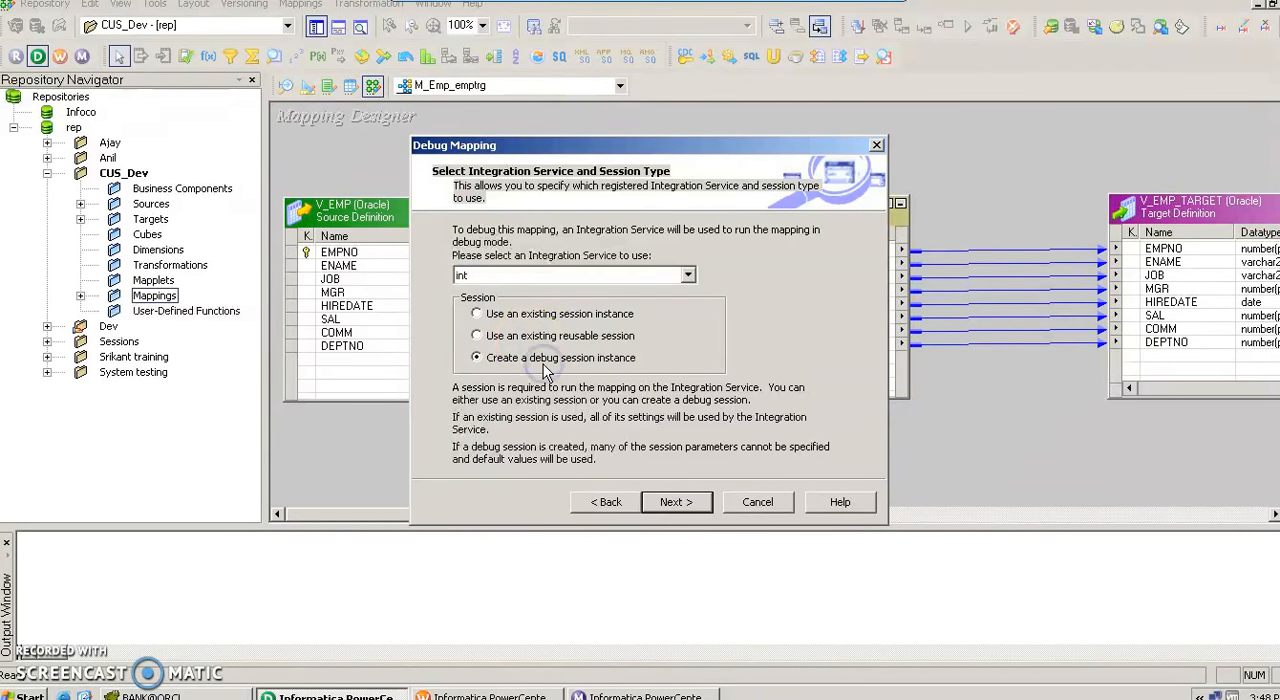
click(543, 398)
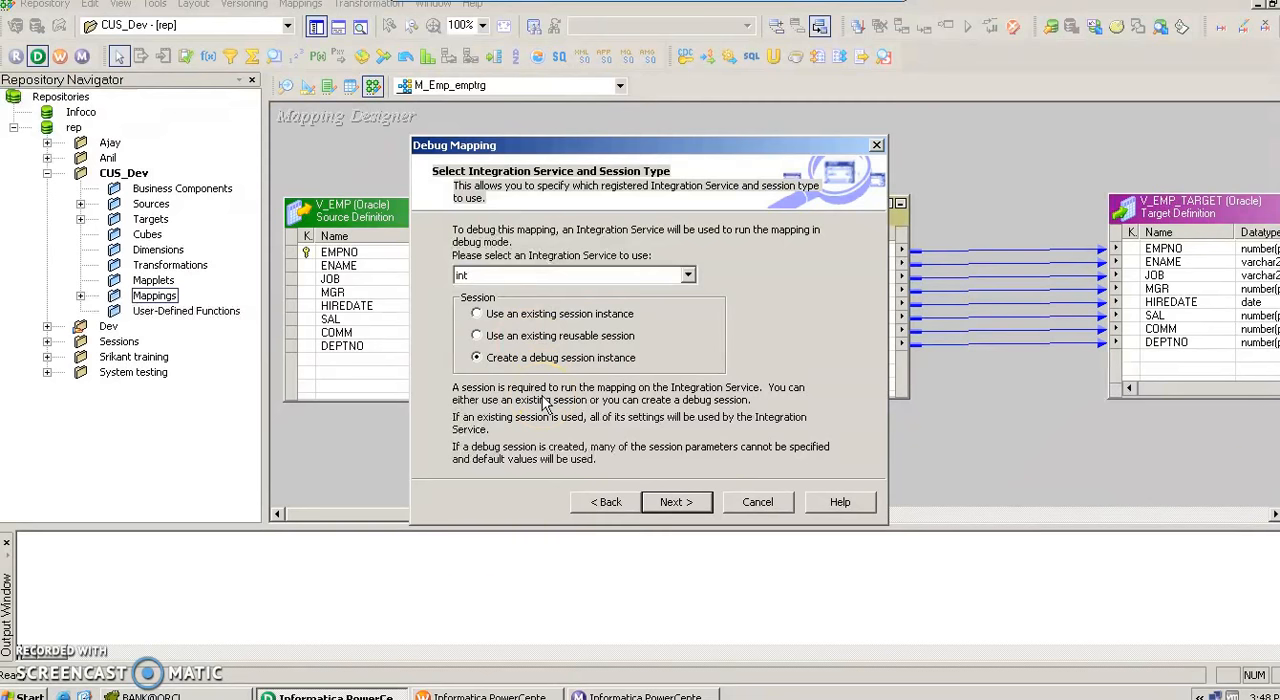
click(680, 503)
click(676, 502)
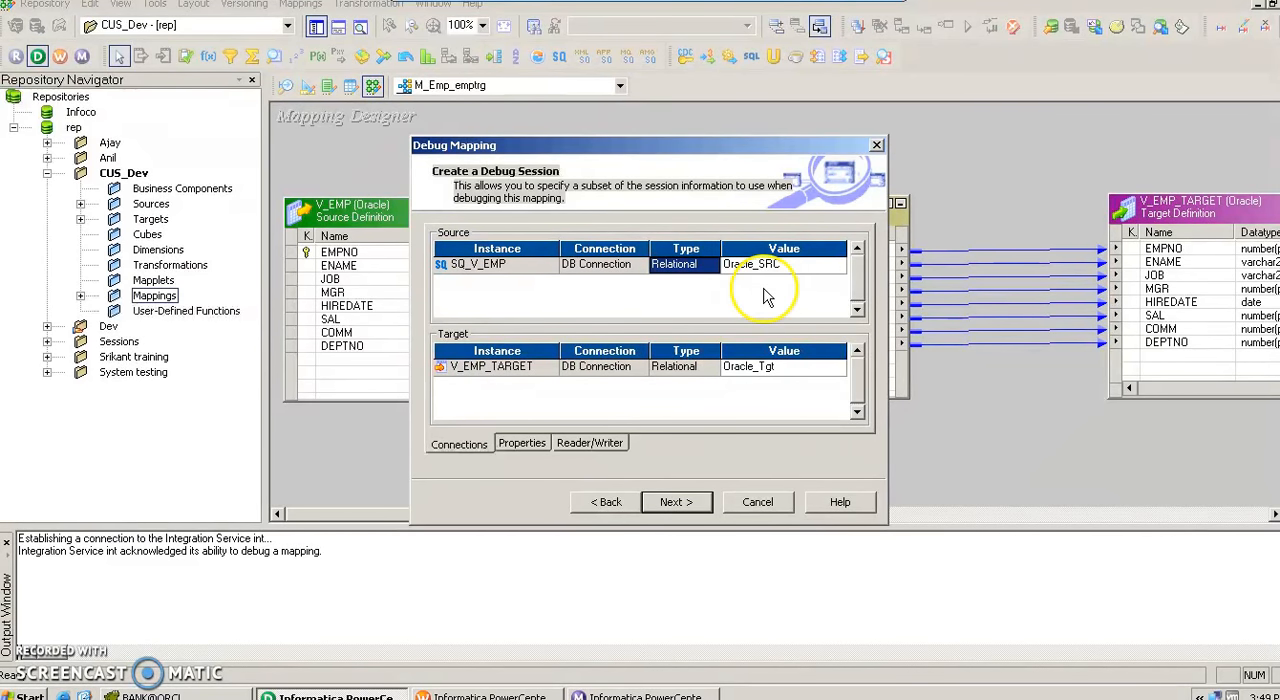
Accept the Oracle_SRC and Oracle_Tgt connections and default_session_config, then finish with target data discarded and V_EMP_TARGET displayed.
click(688, 505)
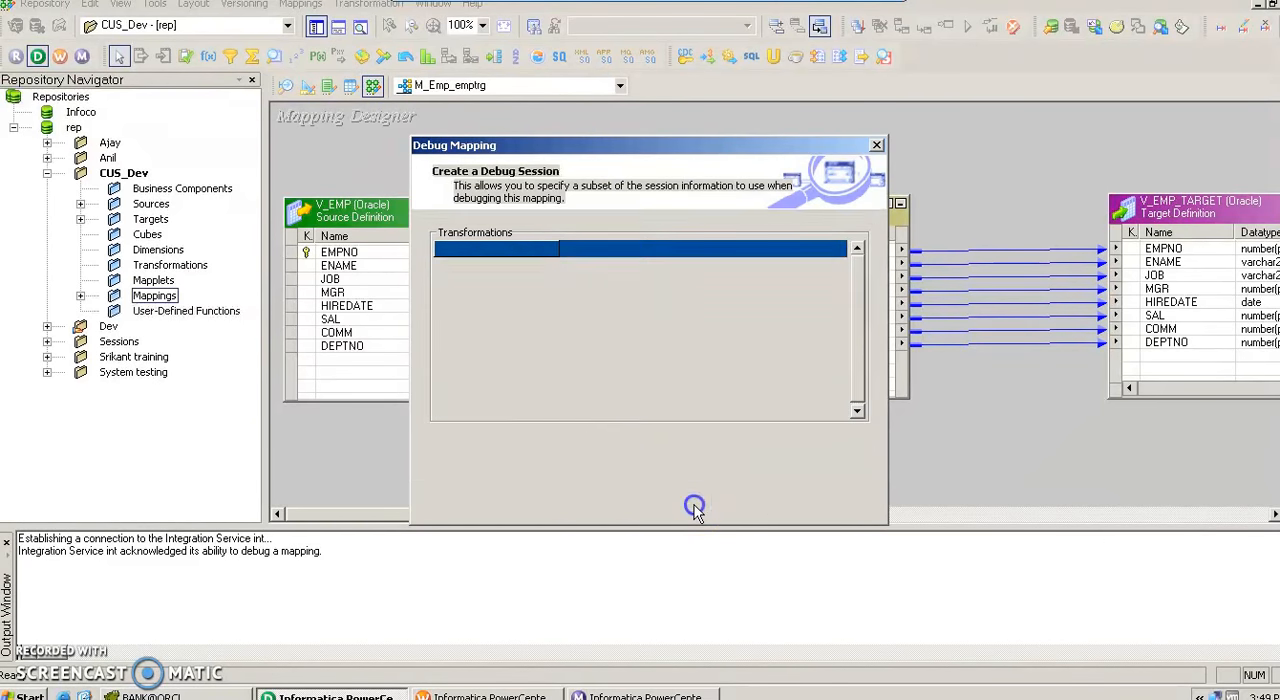
click(695, 507)
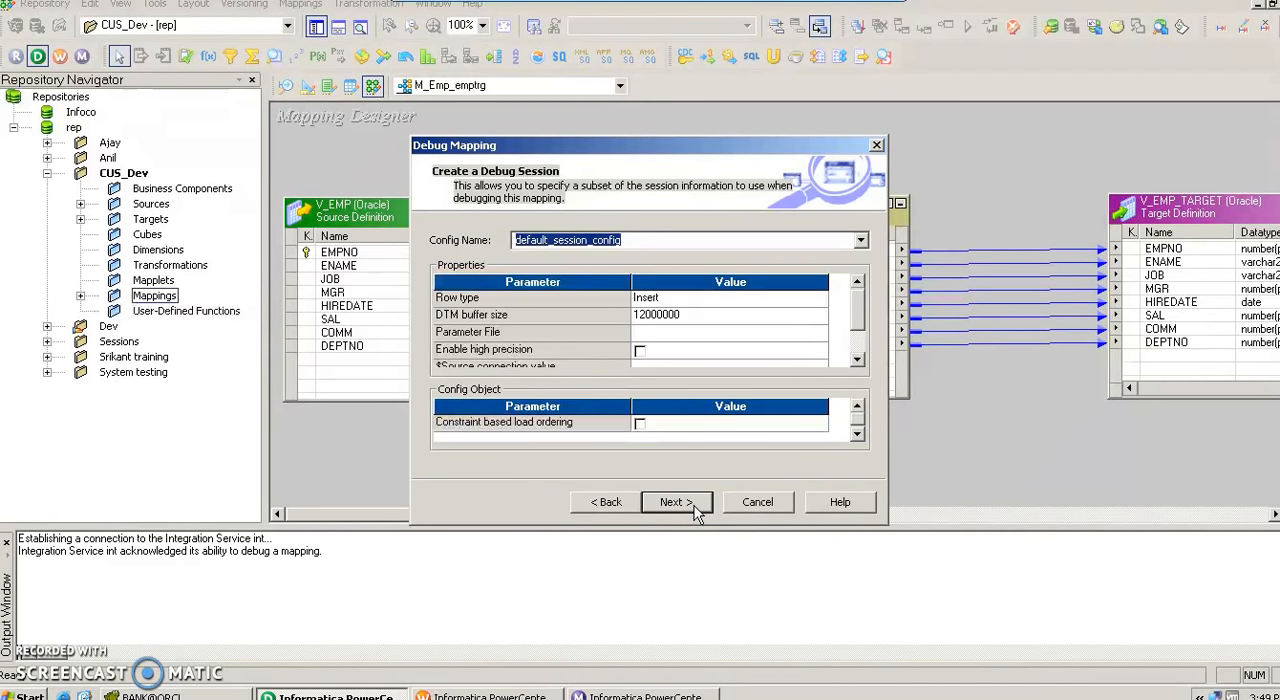
click(860, 333)
click(675, 502)
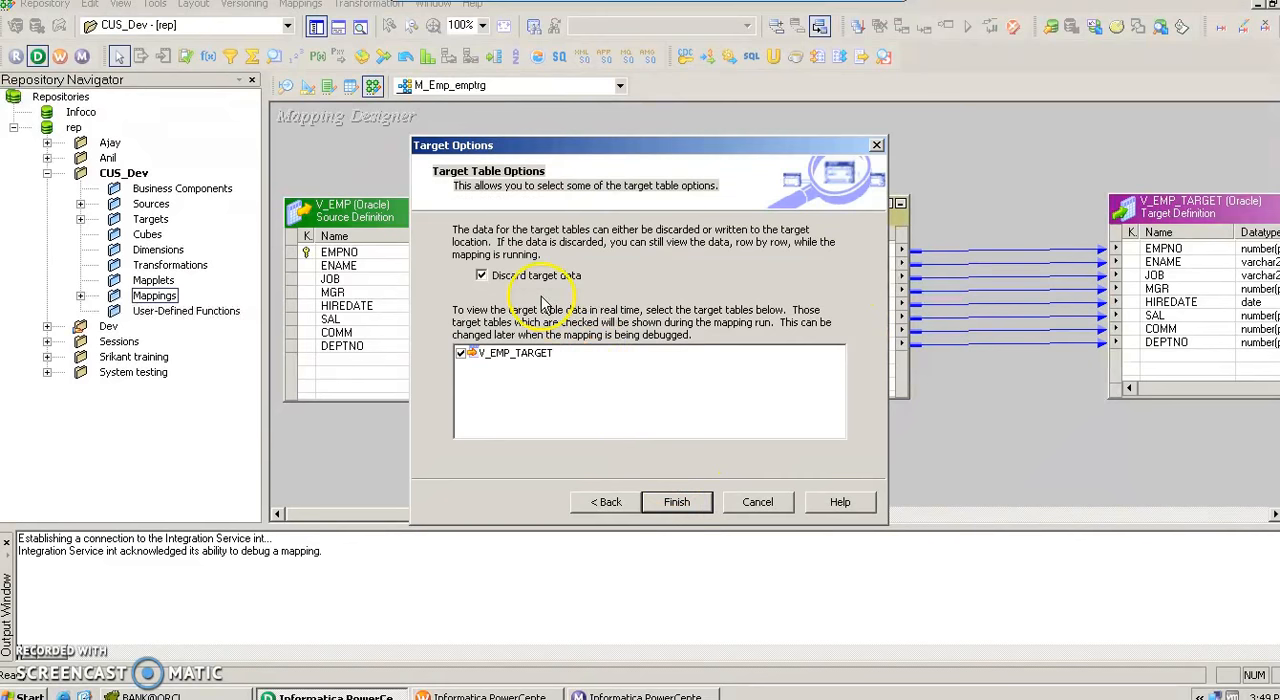
click(512, 285)
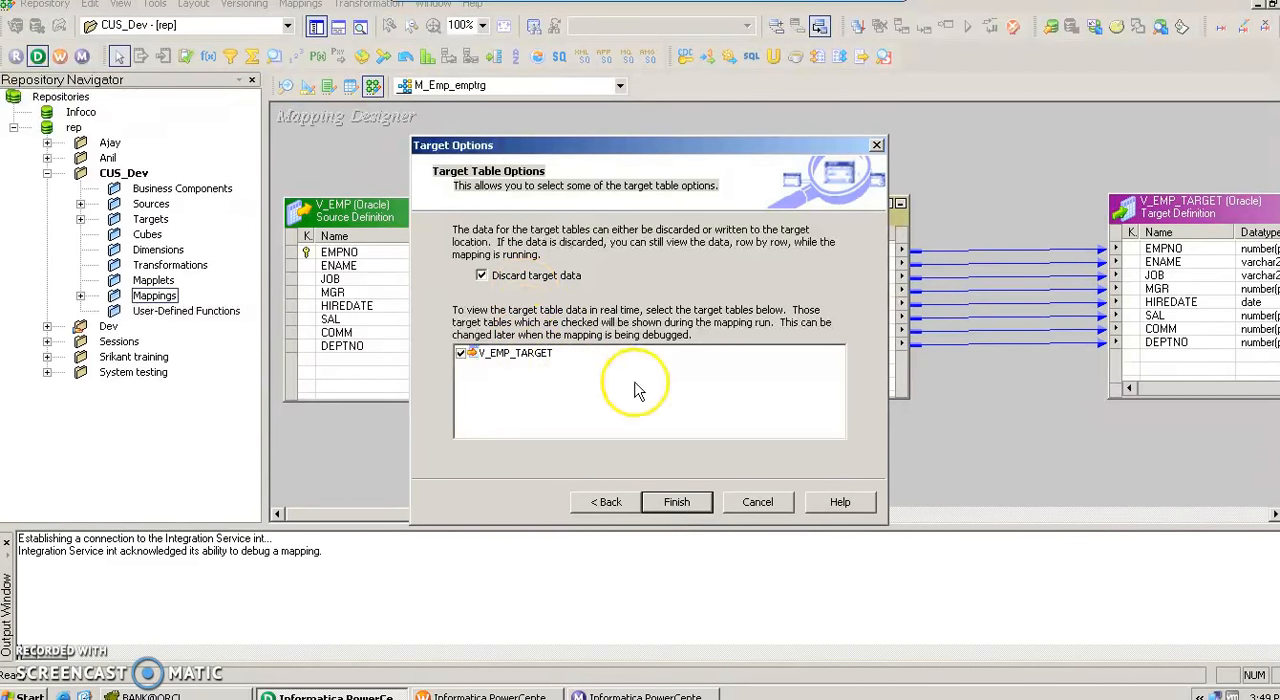
click(676, 497)
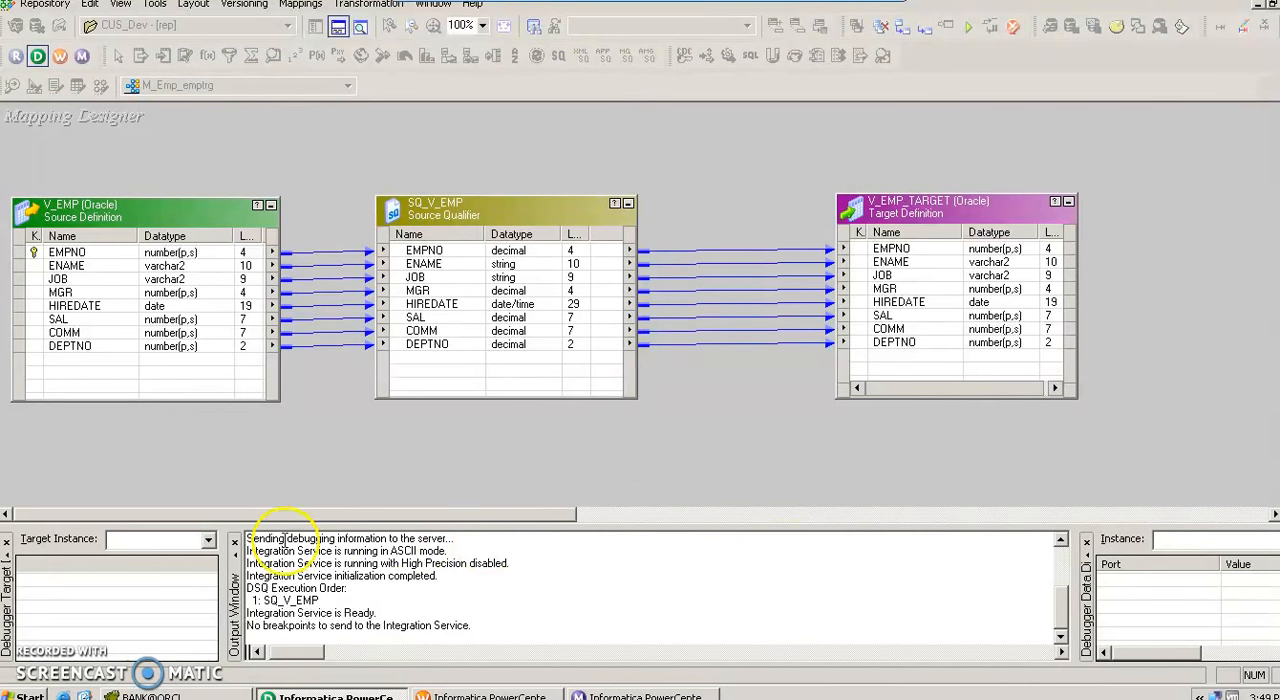
Widen the debugger's target and instance data views, showing V_EMP_TARGET as target instance and SQ_V_EMP as instance.
drag(224, 566, 542, 572)
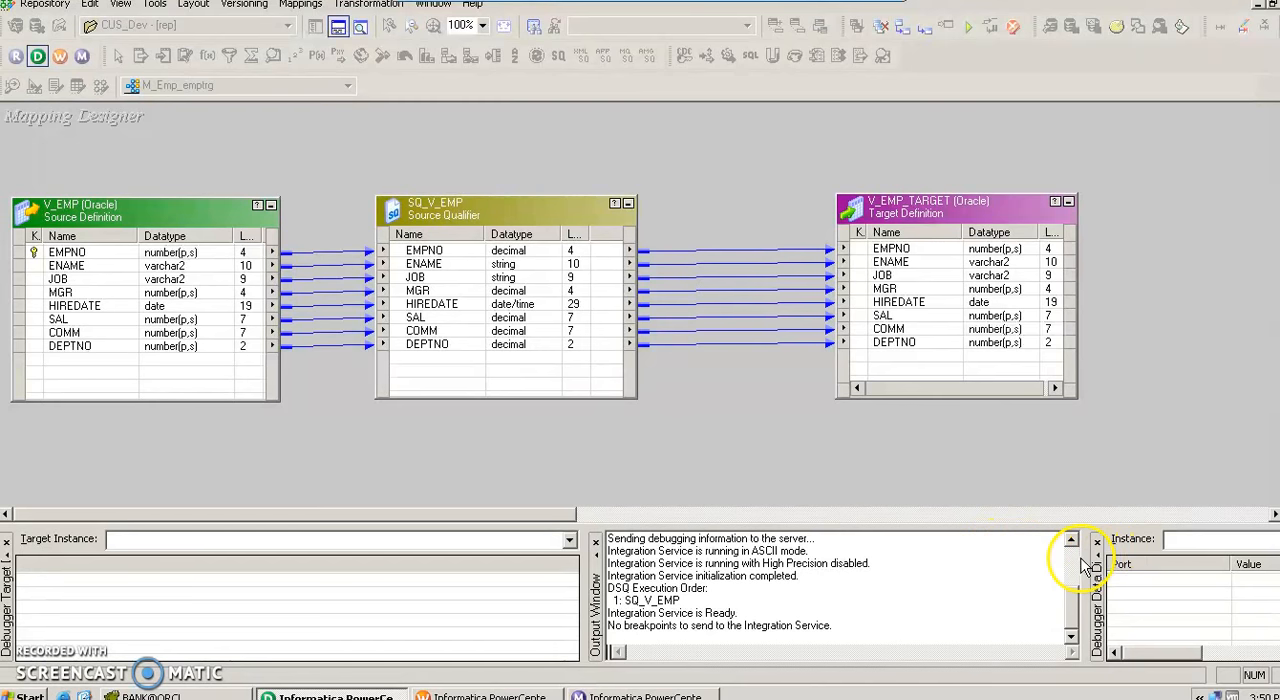
drag(1085, 565, 608, 565)
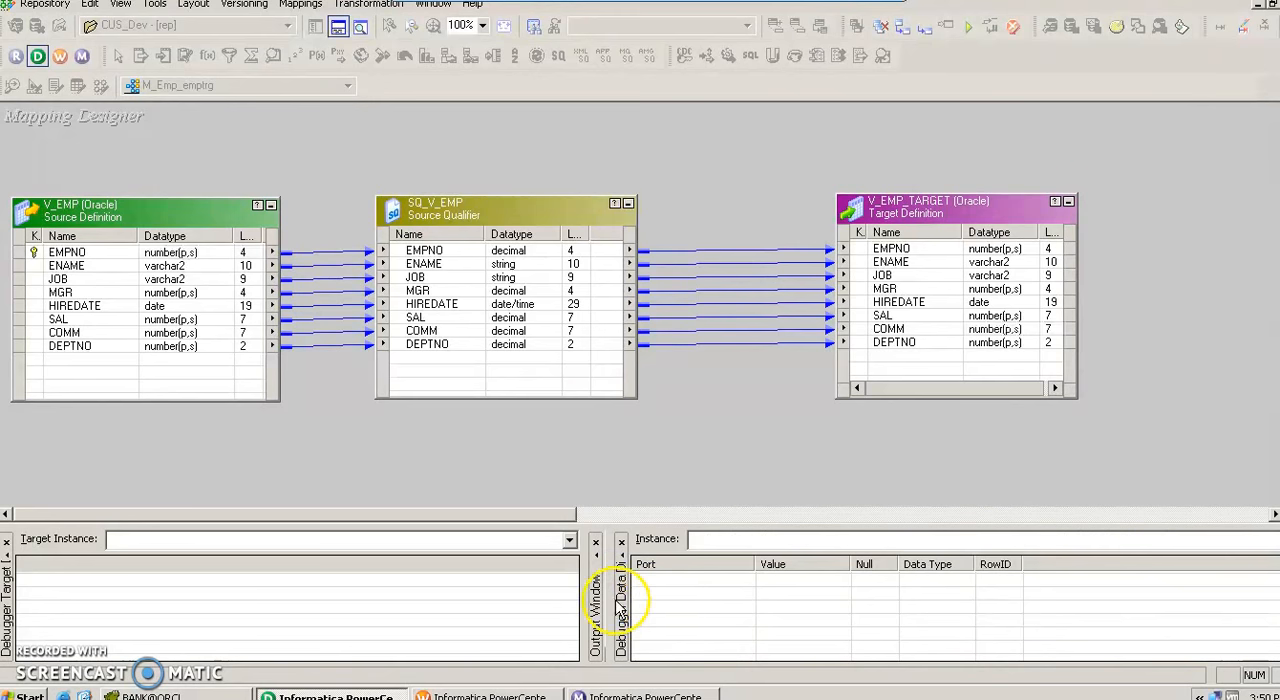
click(942, 542)
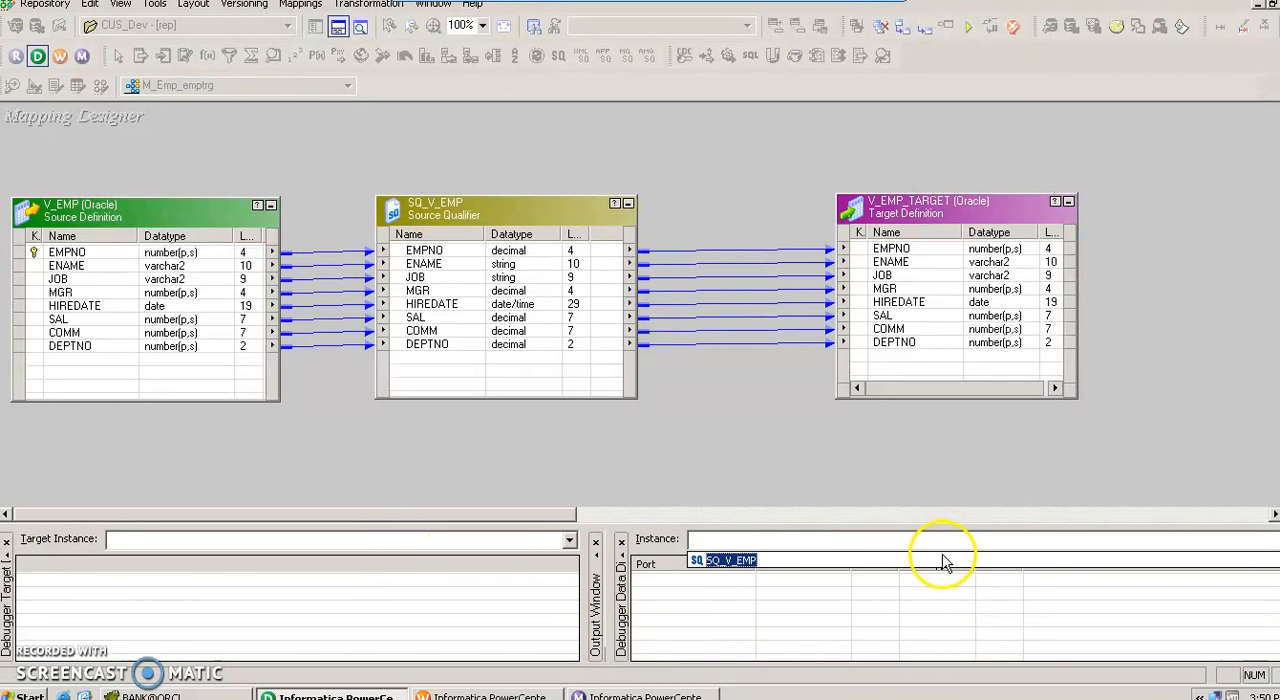
click(942, 560)
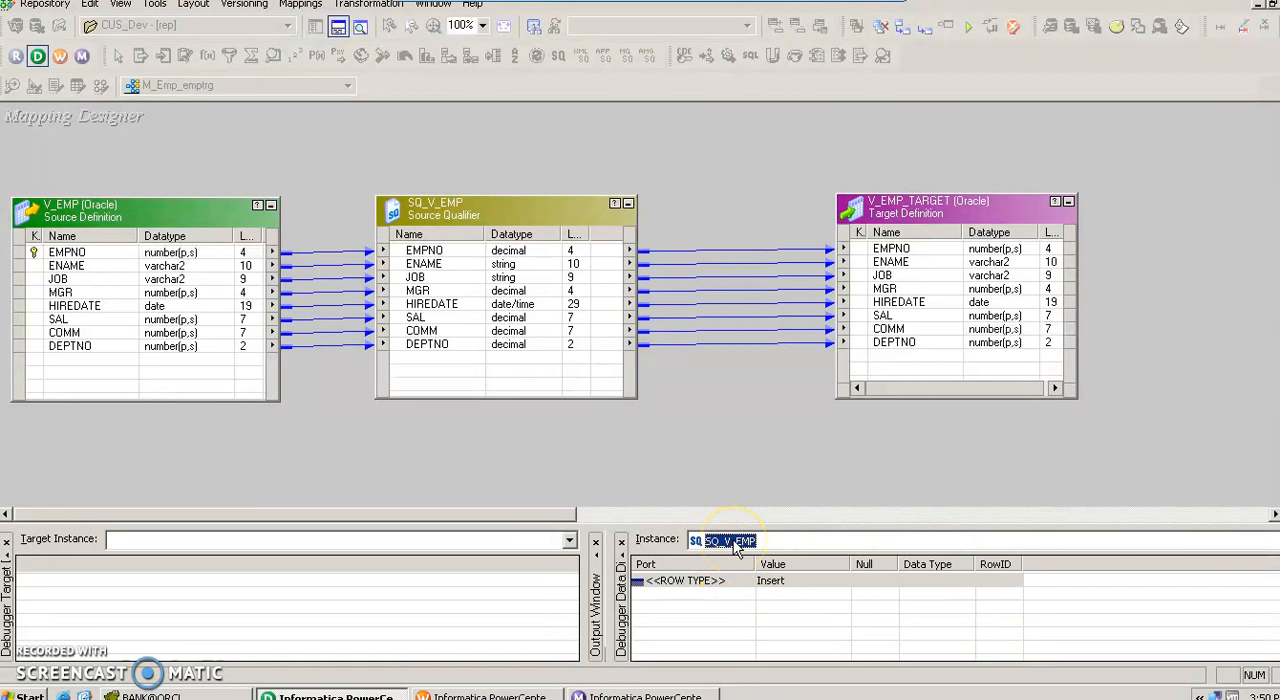
click(569, 540)
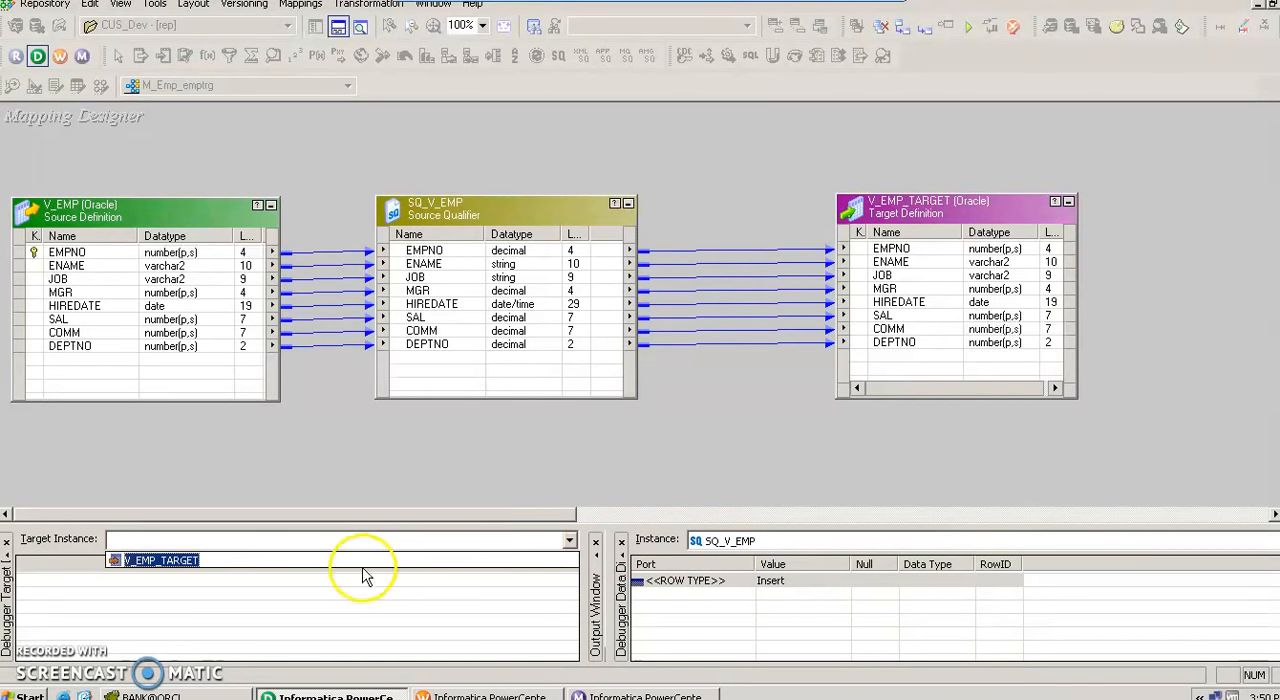
click(163, 561)
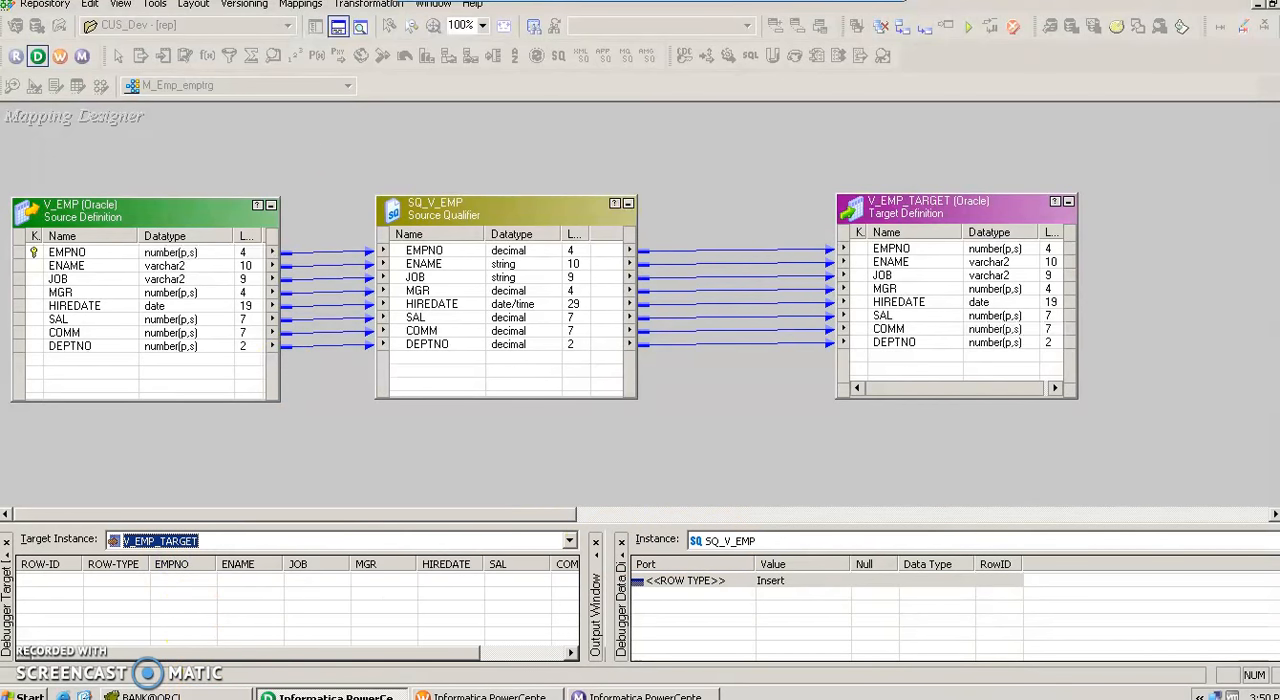
Advance the debugger with Next Instance five times, up to source row 5 in SQ_V_EMP.
click(302, 5)
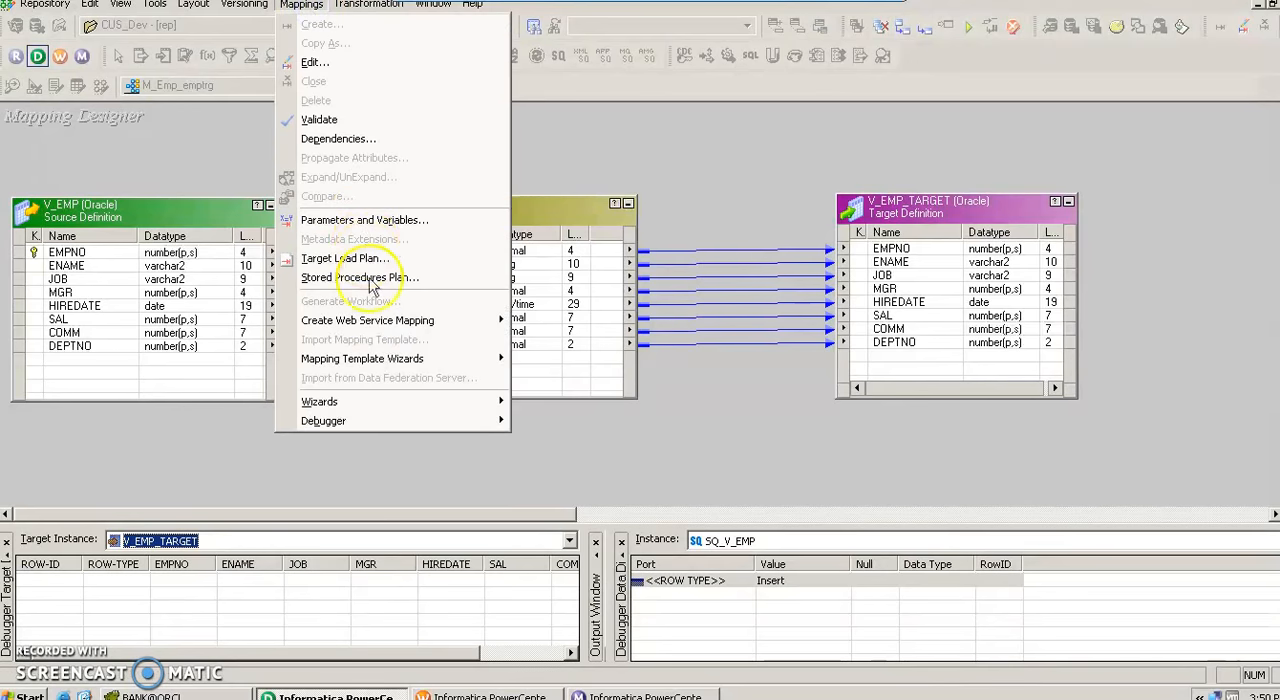
mouse_move(378, 435)
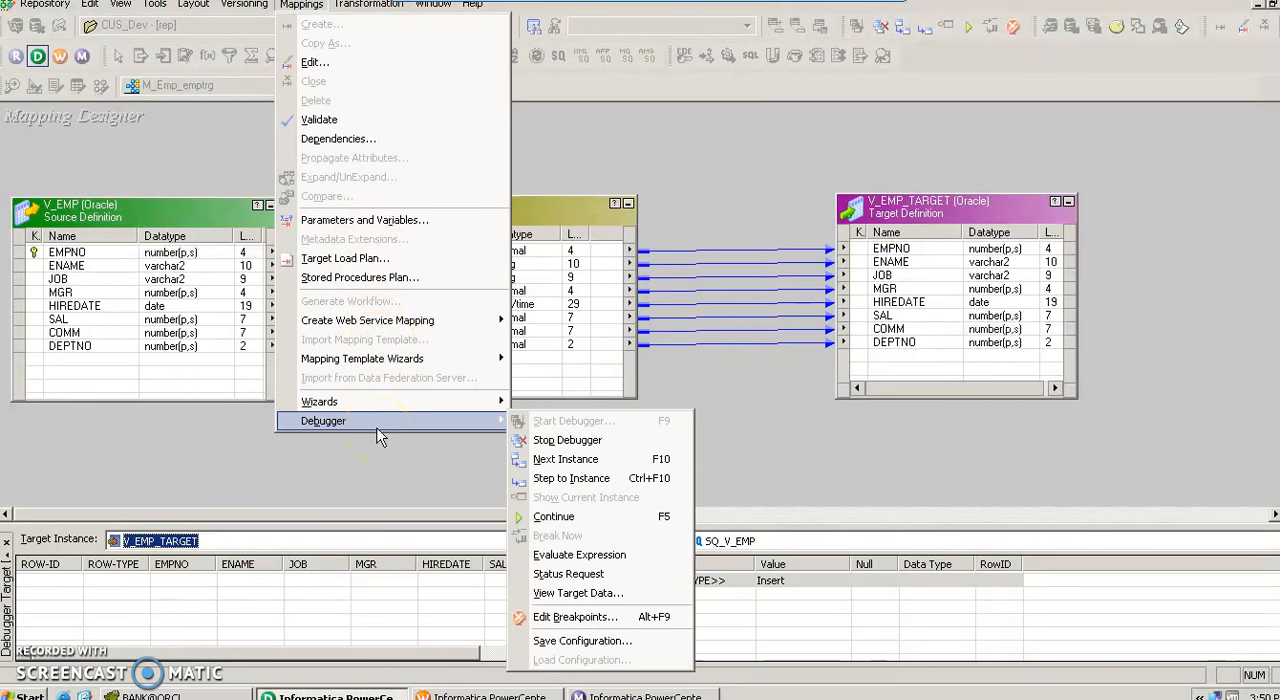
click(566, 459)
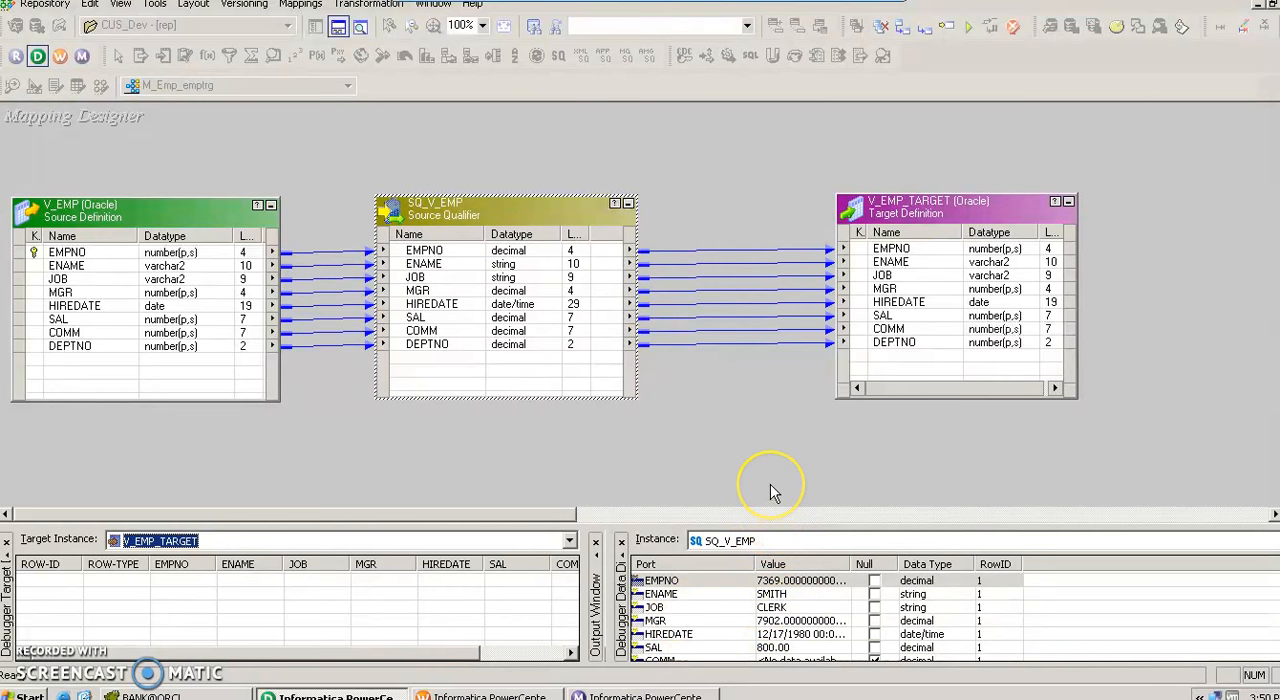
key(F10)
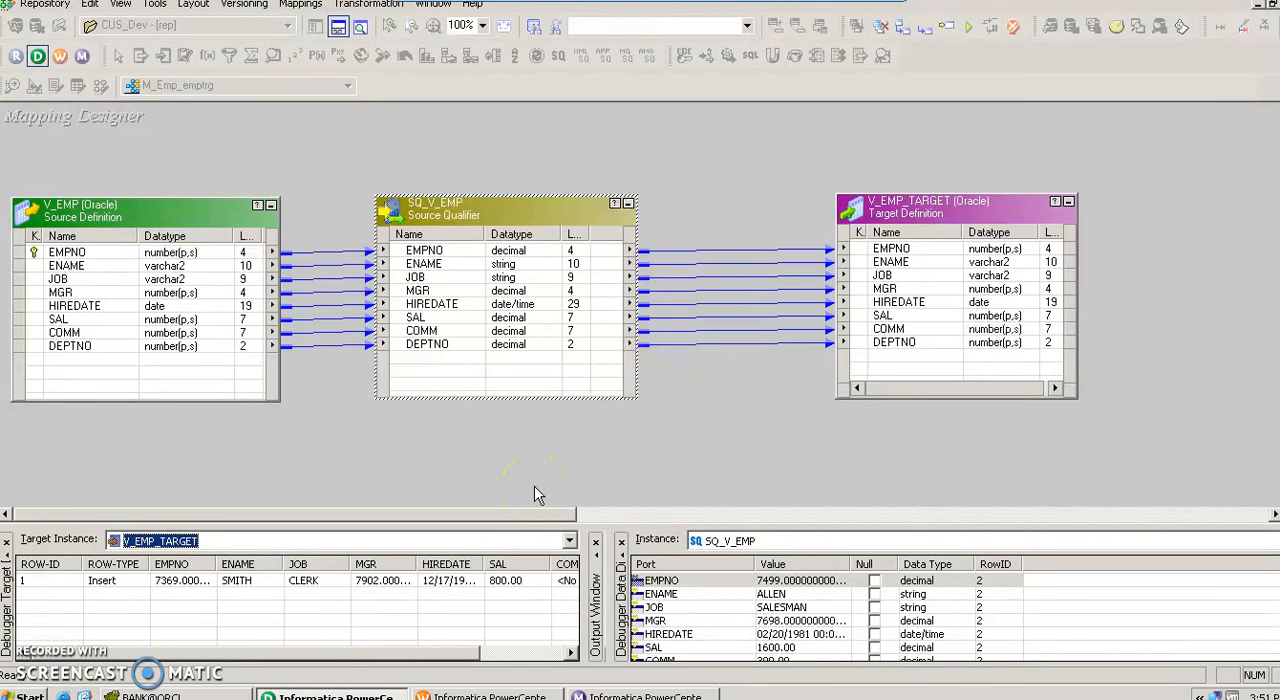
key(F10)
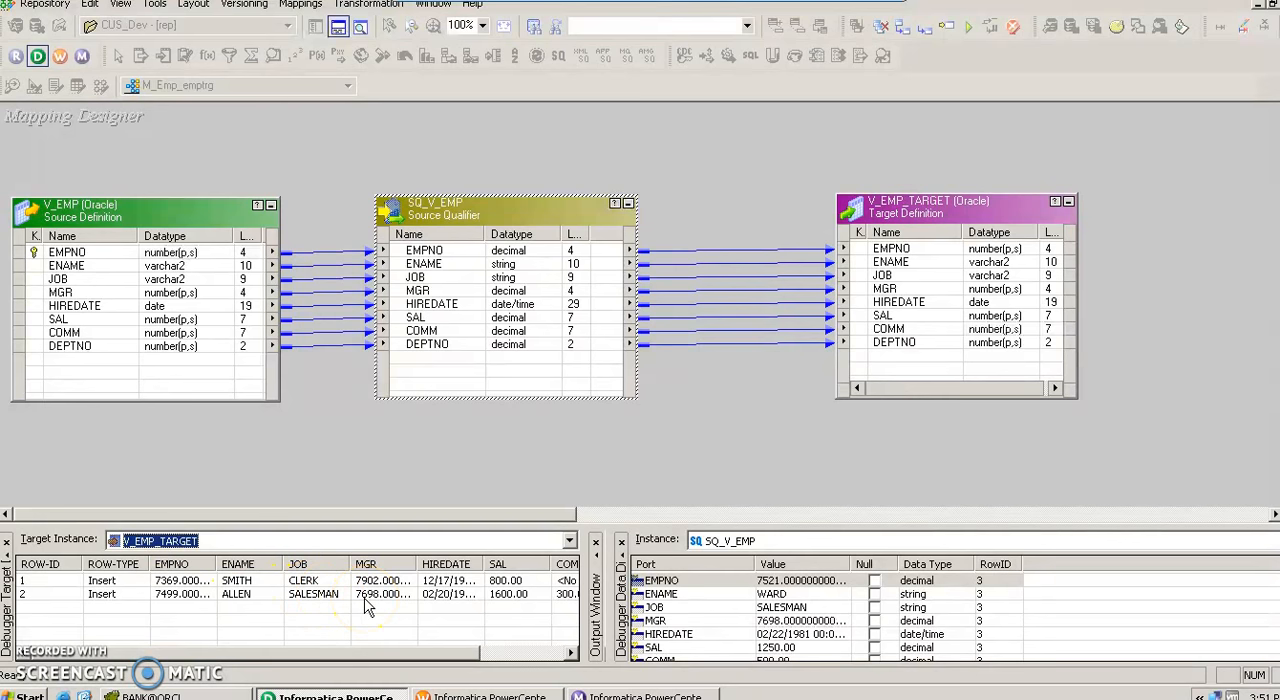
key(F10)
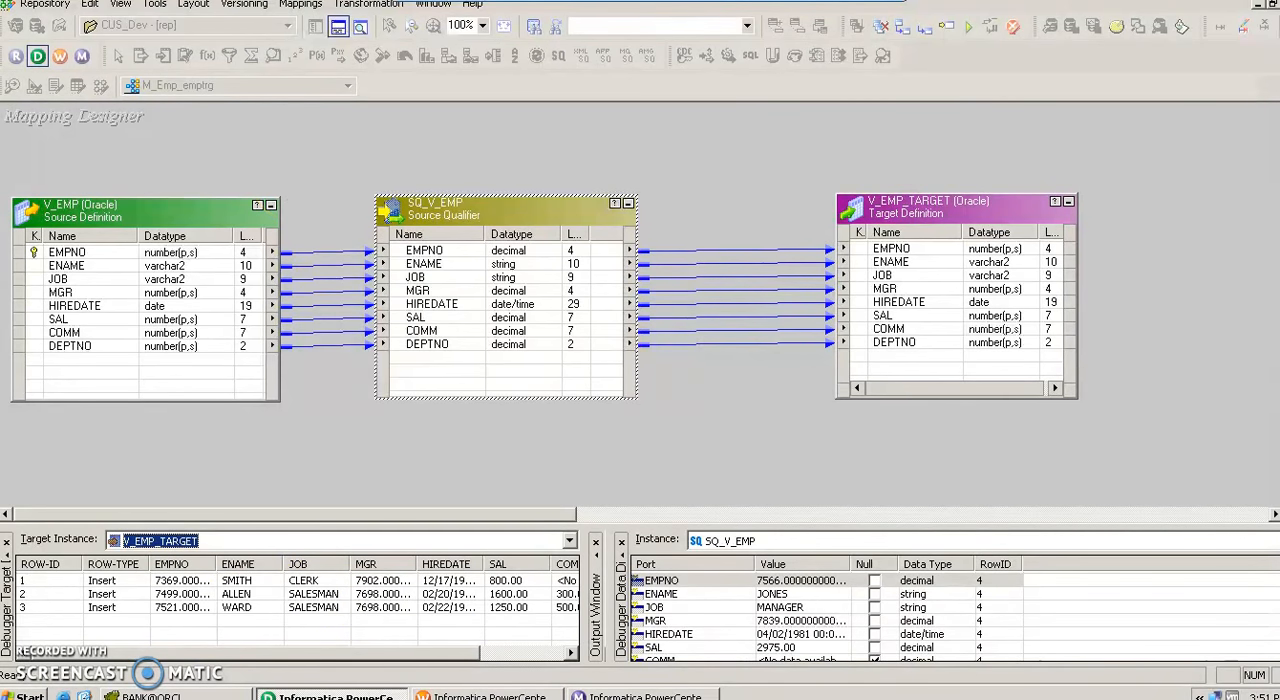
click(302, 5)
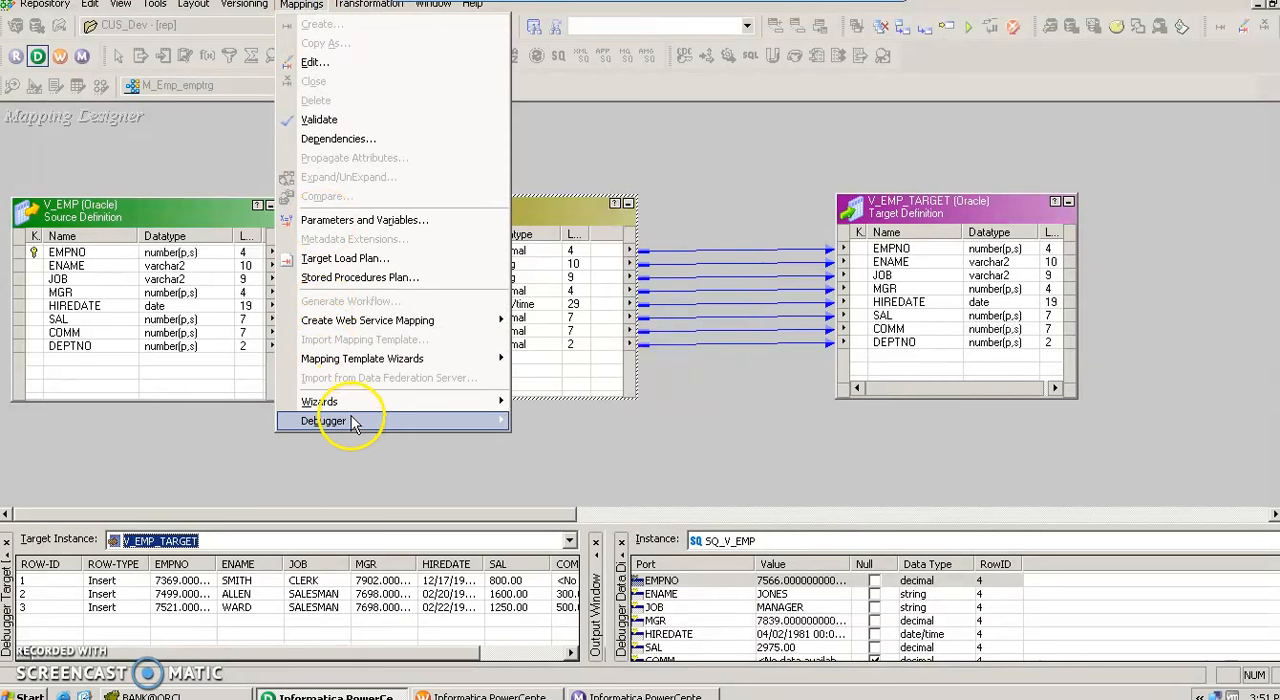
mouse_move(352, 426)
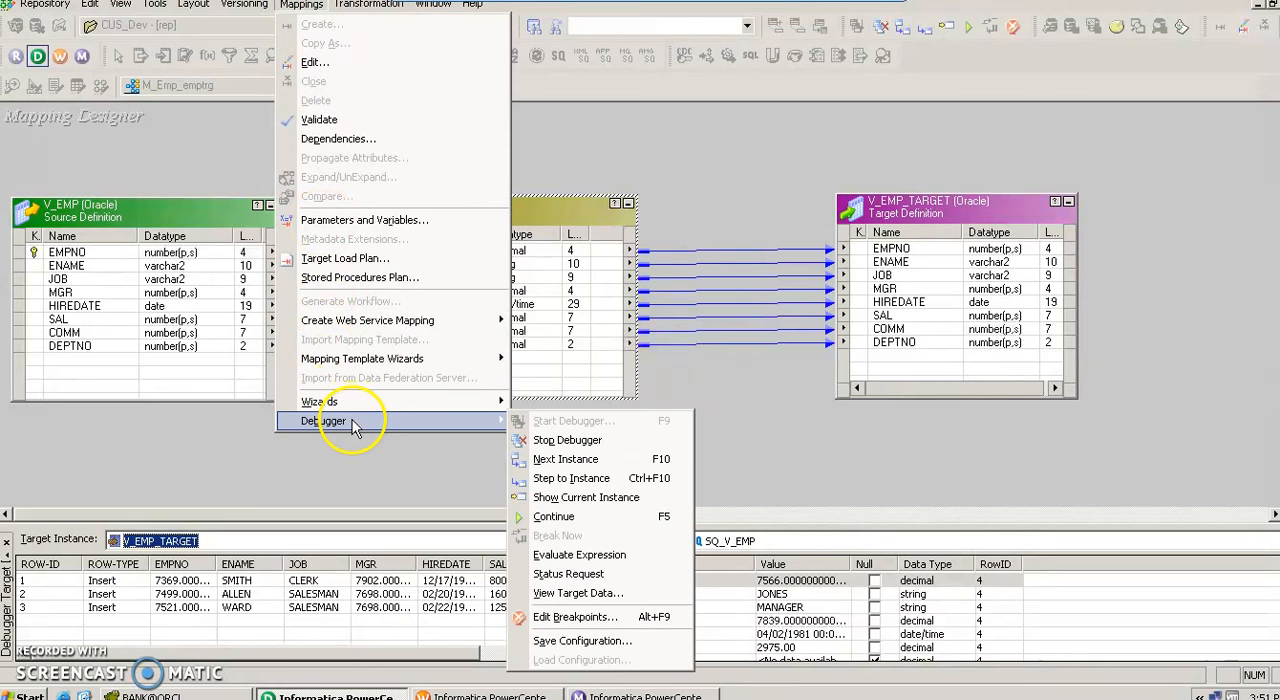
click(562, 461)
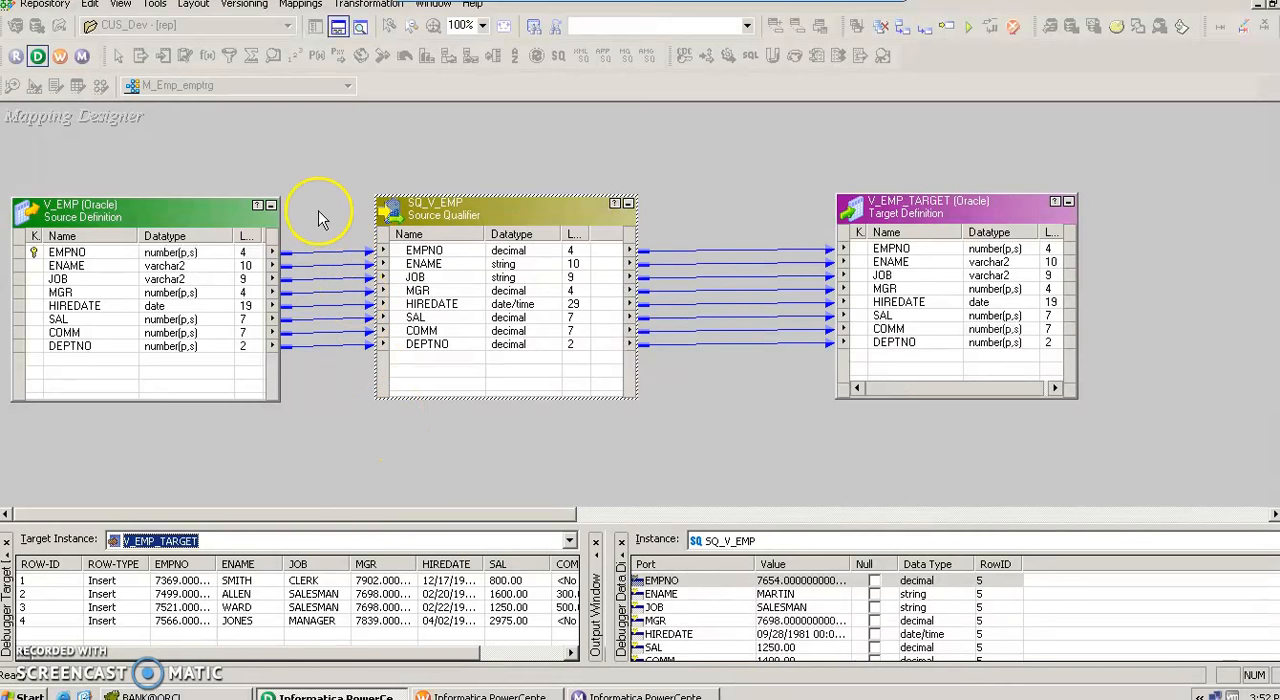
Stop the debugger, confirm the shutdown and close the output log window.
click(301, 5)
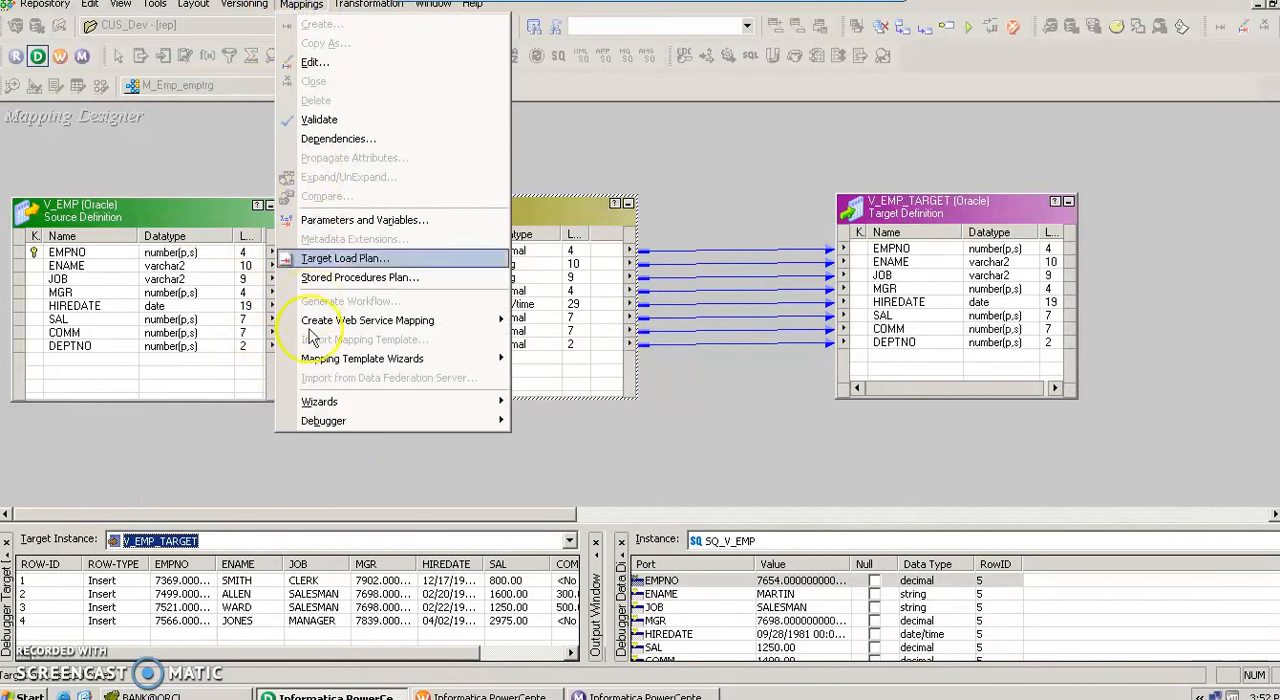
mouse_move(337, 421)
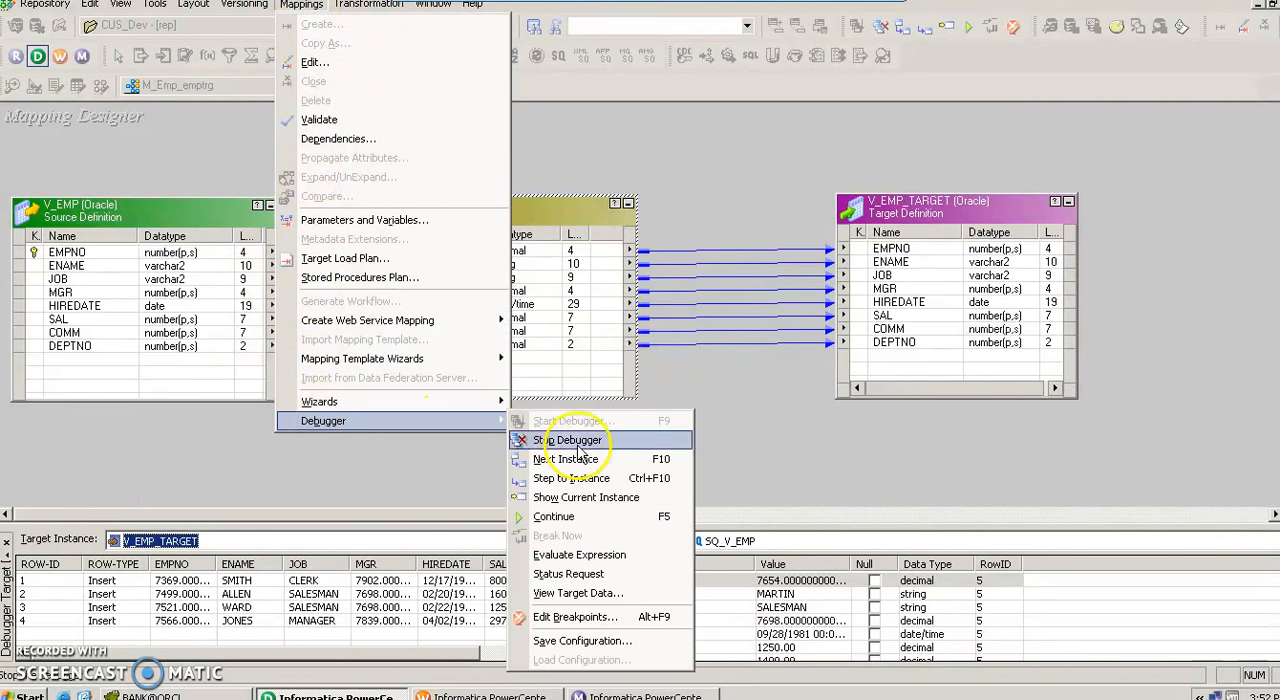
click(578, 441)
click(608, 364)
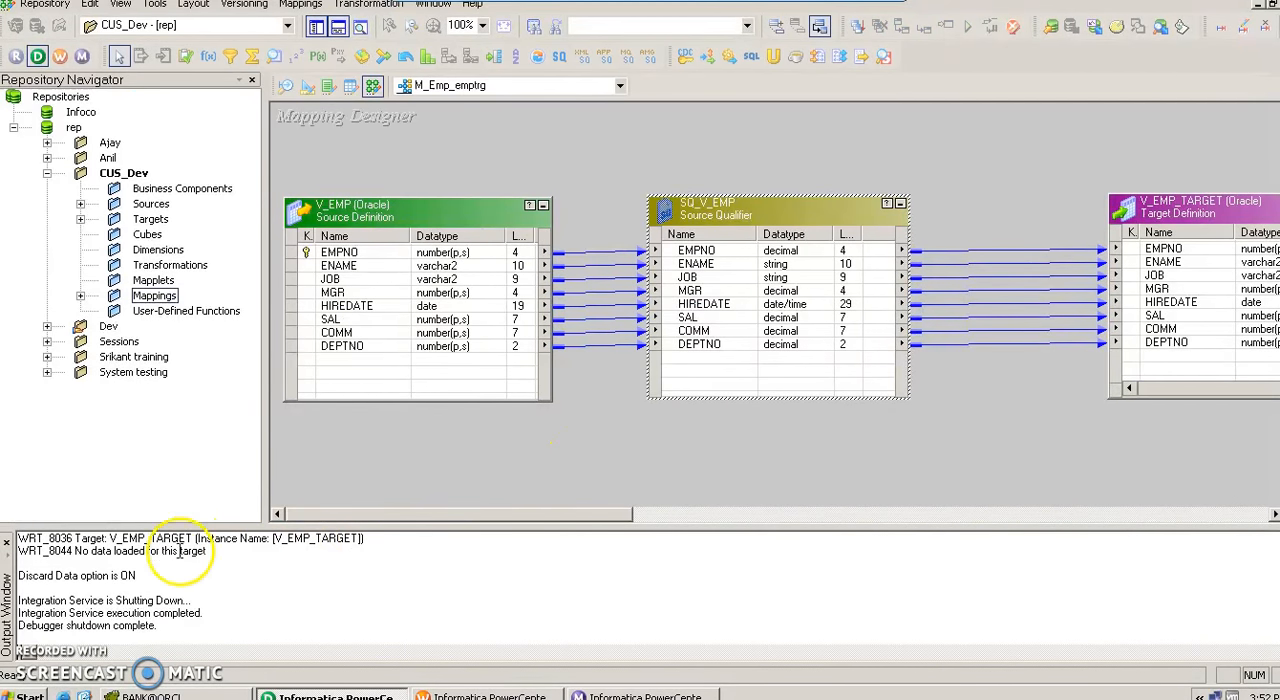
click(7, 541)
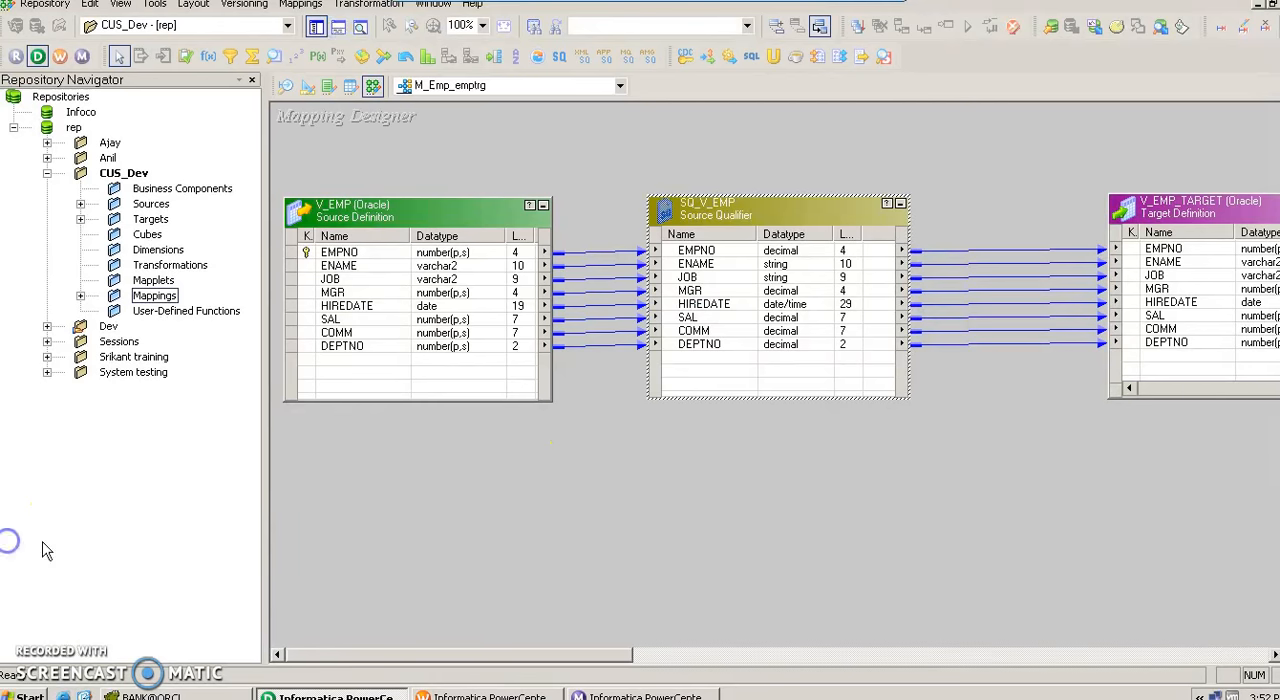
Open the mapping's breakpoint settings and add a data breakpoint on the SQ_V_EMP instance.
click(301, 4)
mouse_move(323, 420)
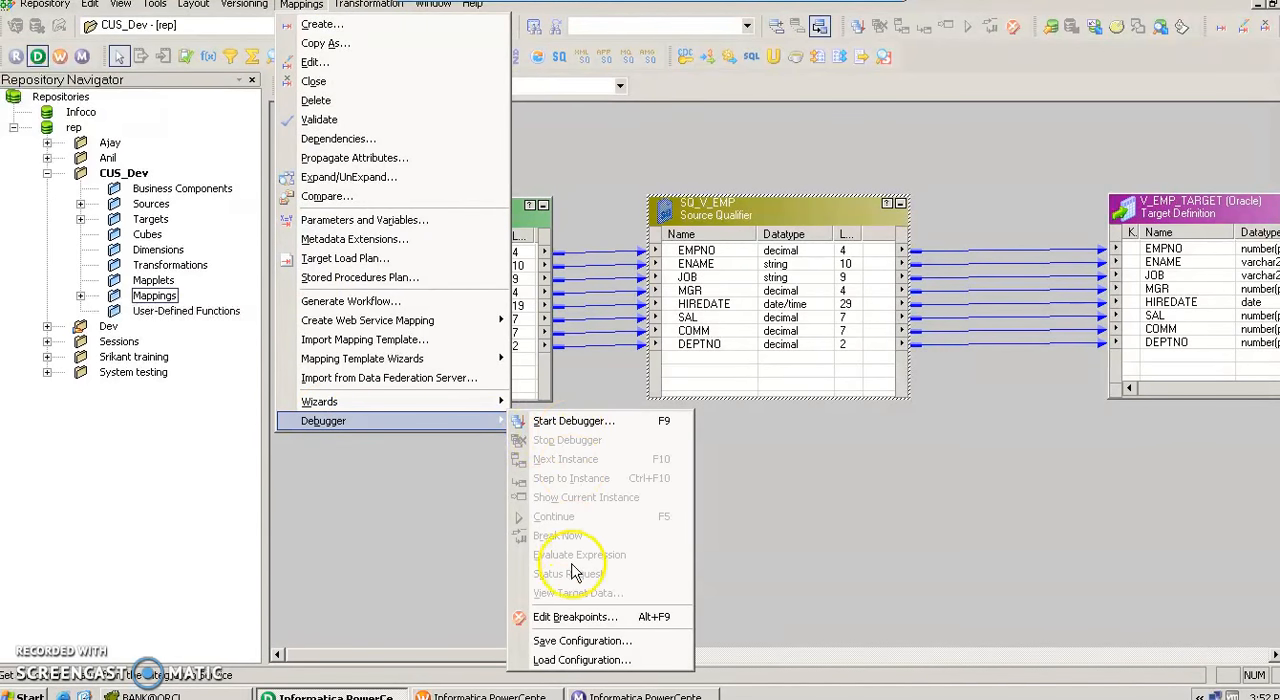
click(575, 617)
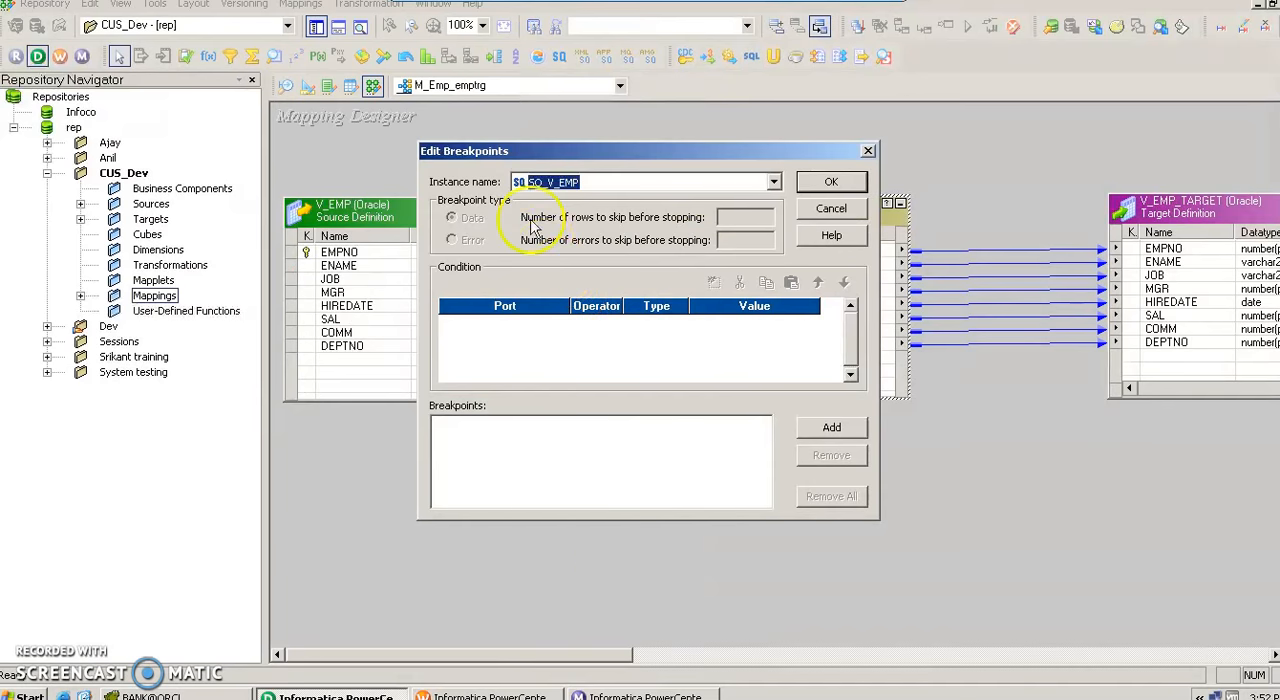
click(585, 186)
click(585, 186)
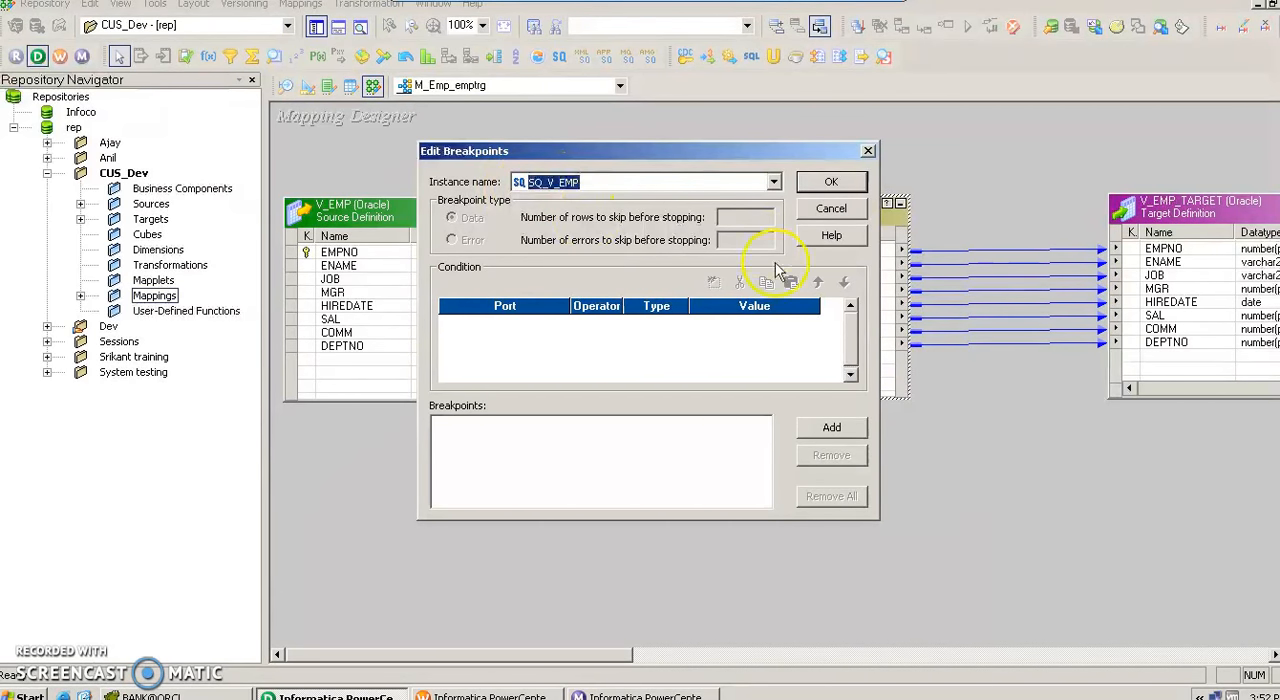
click(832, 427)
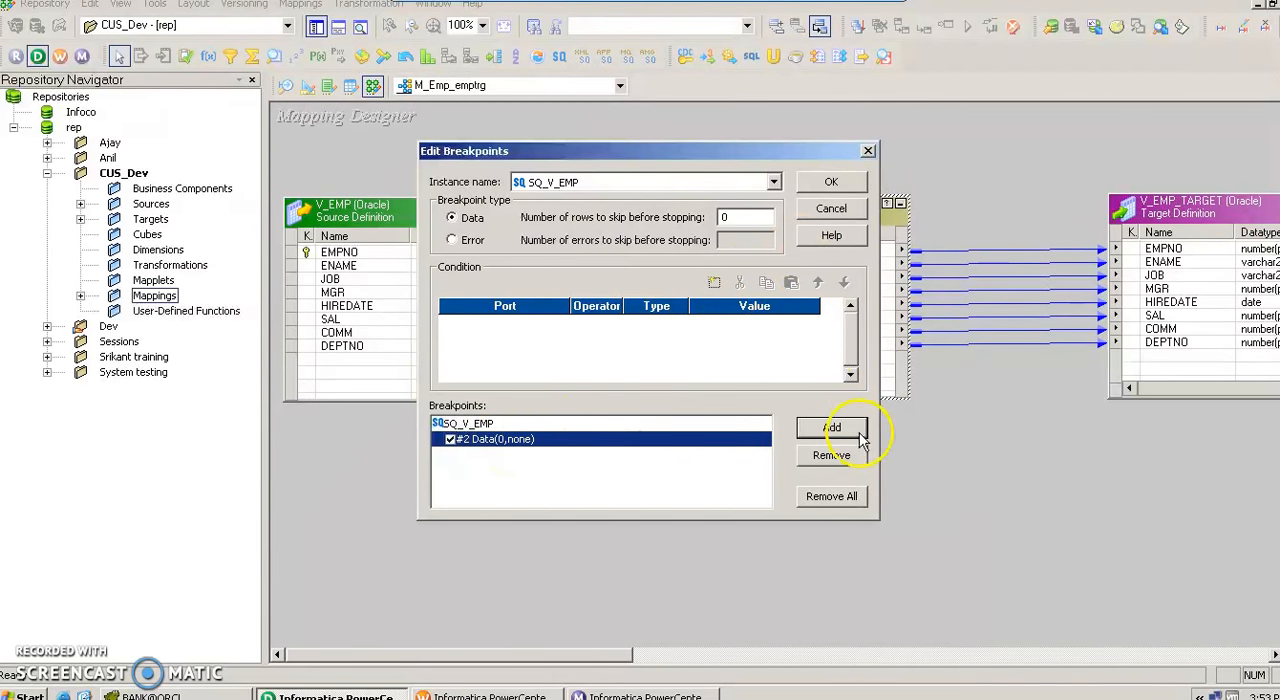
Add a condition to the SQ_V_EMP breakpoint using port SAL, operator = and type Constant.
click(714, 283)
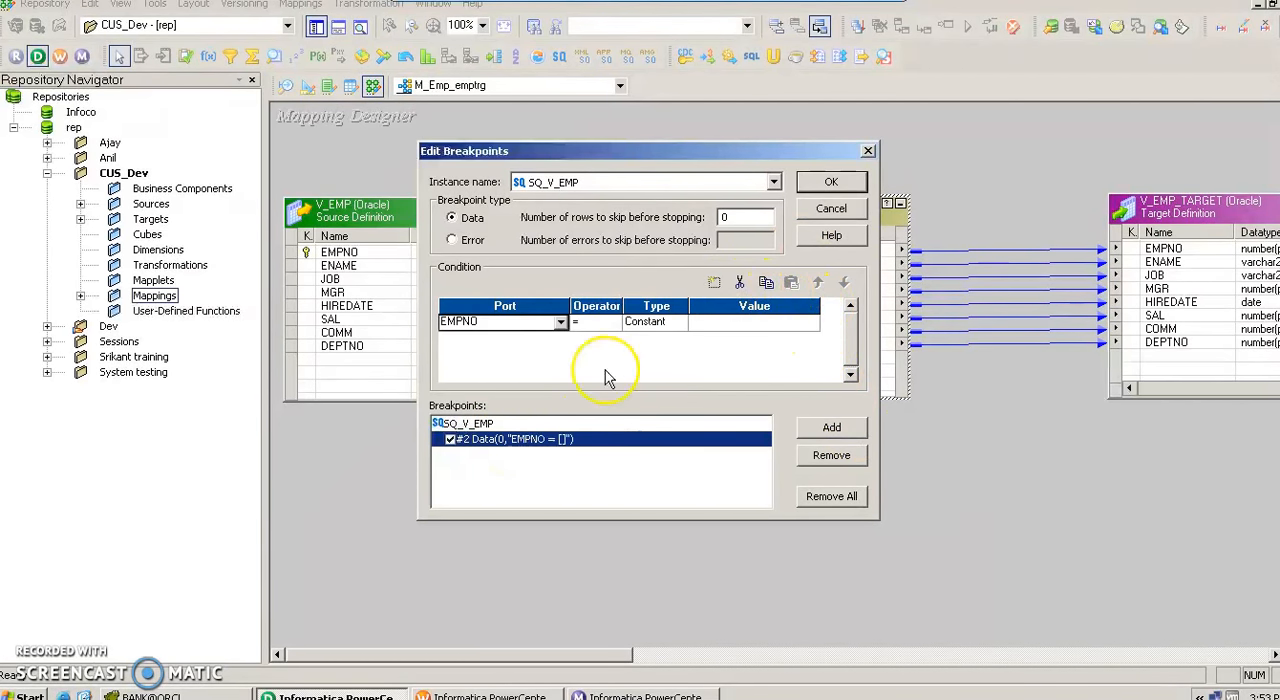
click(560, 324)
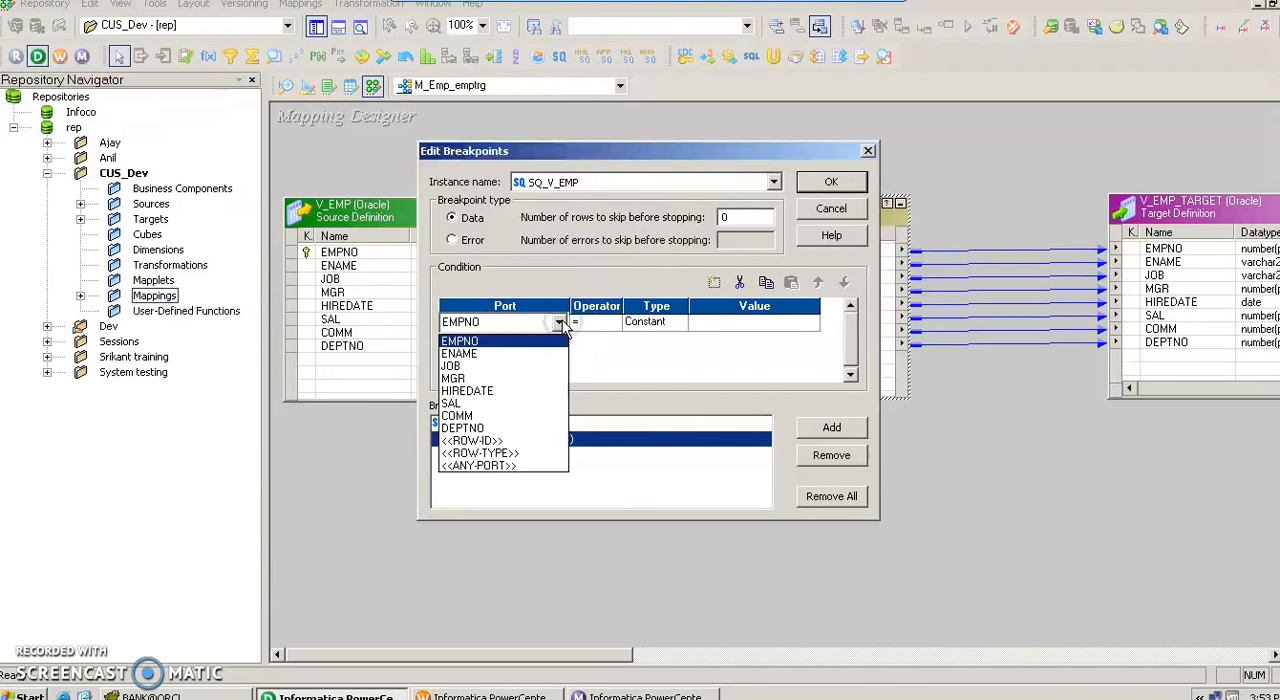
click(500, 405)
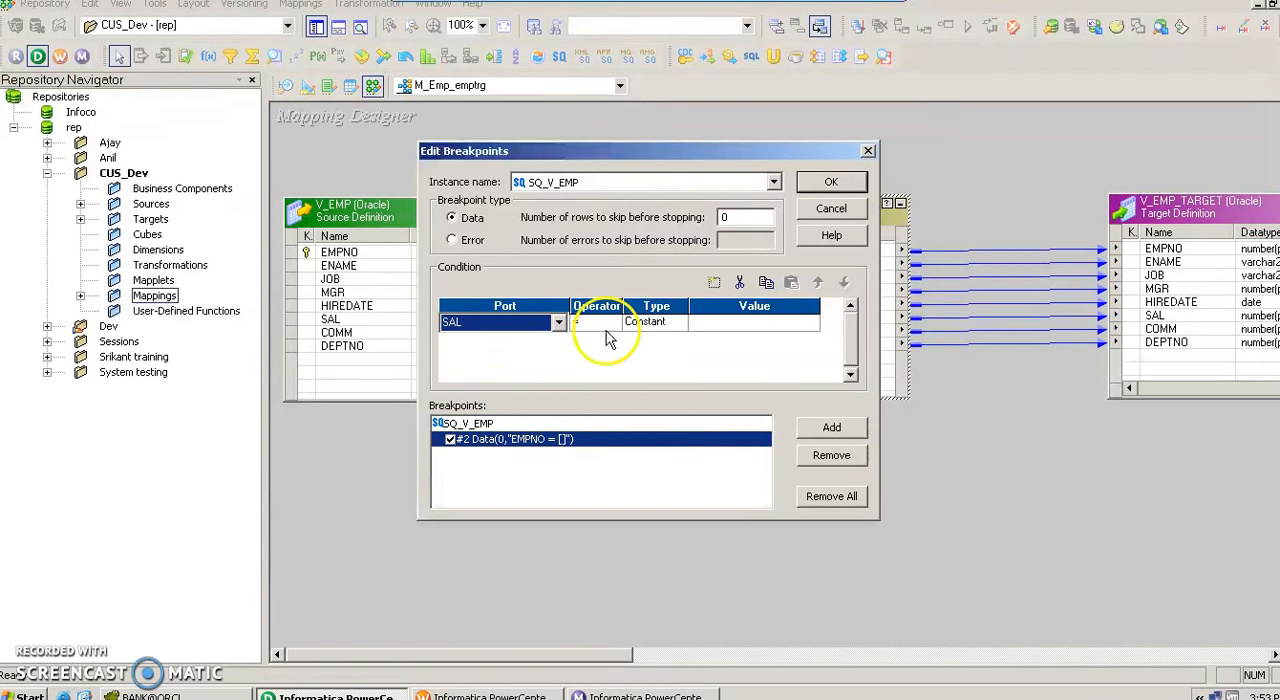
click(662, 329)
click(662, 329)
click(655, 343)
click(703, 327)
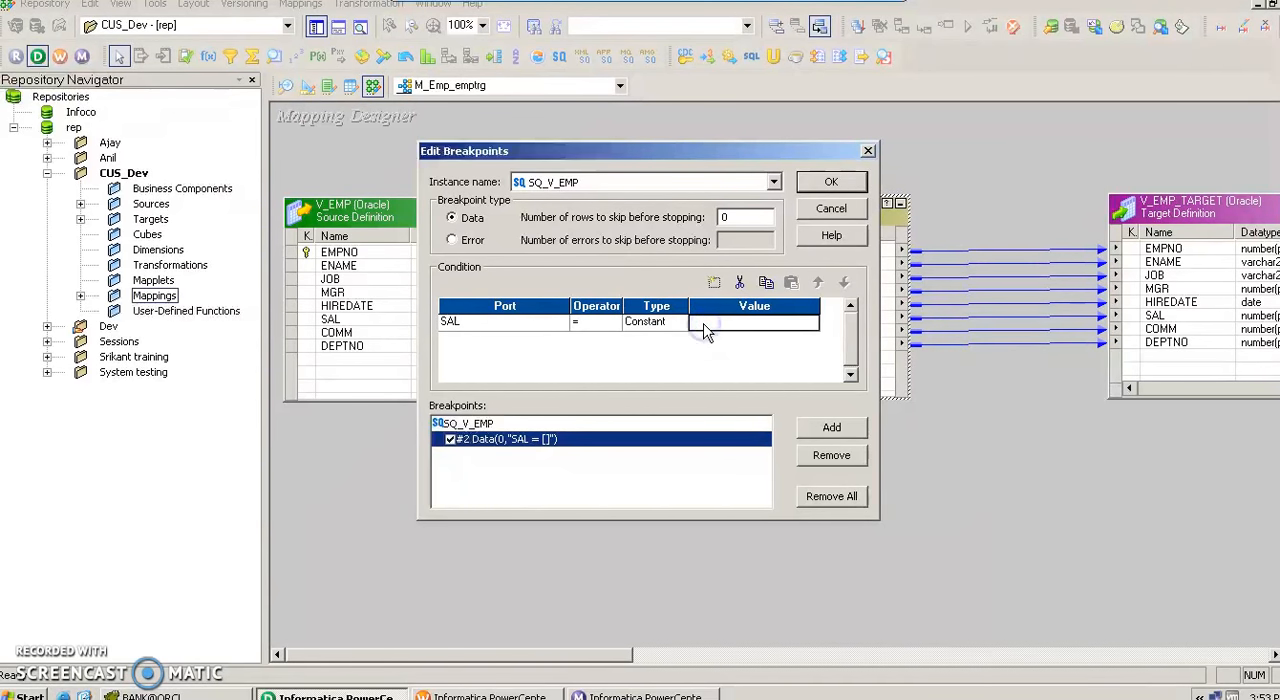
Switch to the BANK@ORCL schema browser to examine the SAL values in V_EMP's data, and return to the breakpoint settings.
click(212, 688)
click(217, 695)
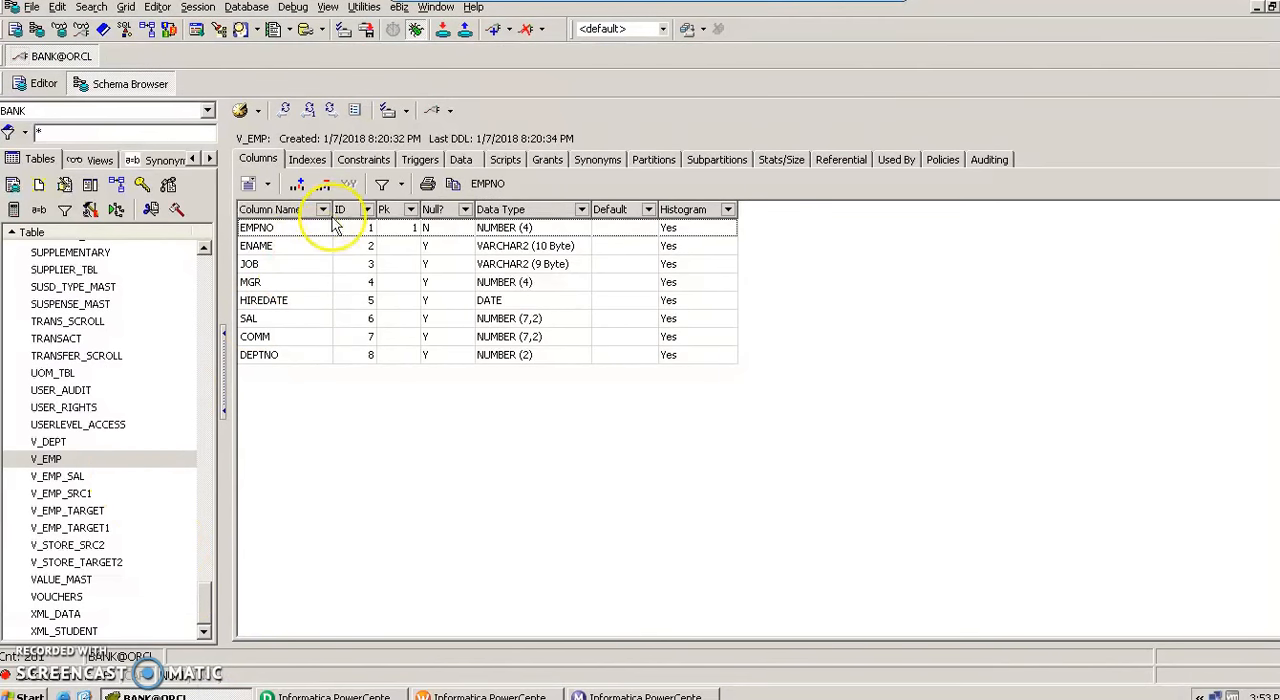
click(460, 162)
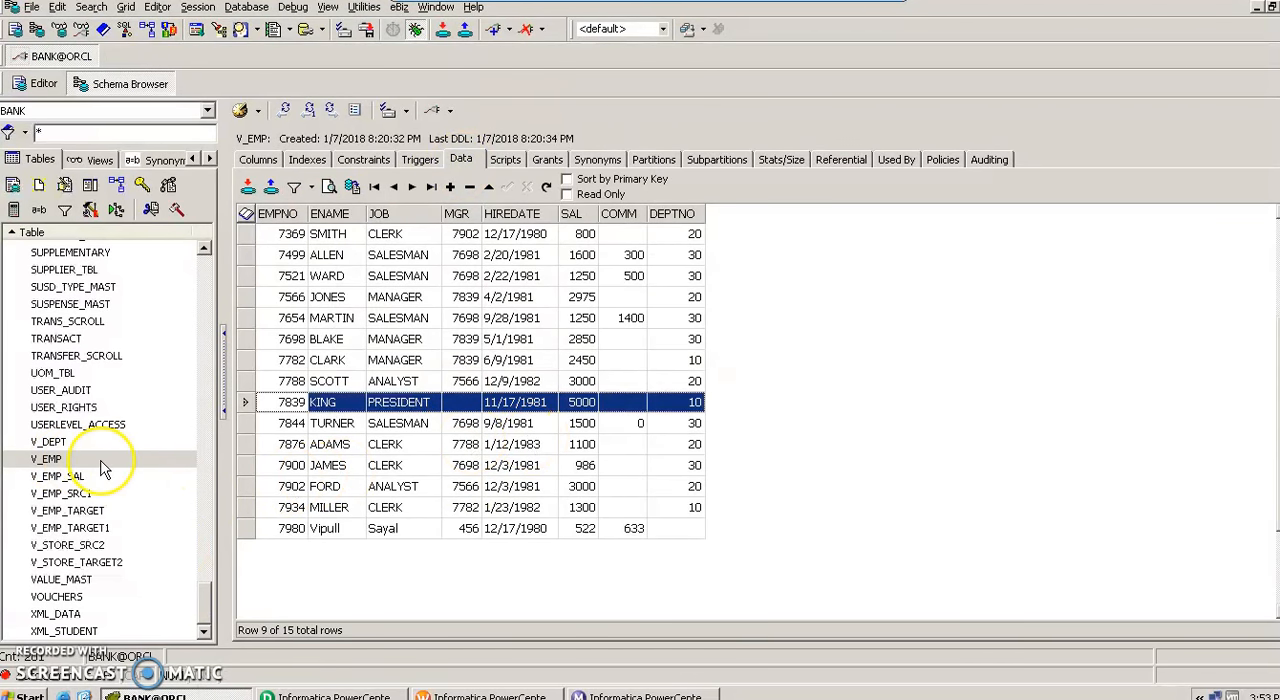
click(180, 460)
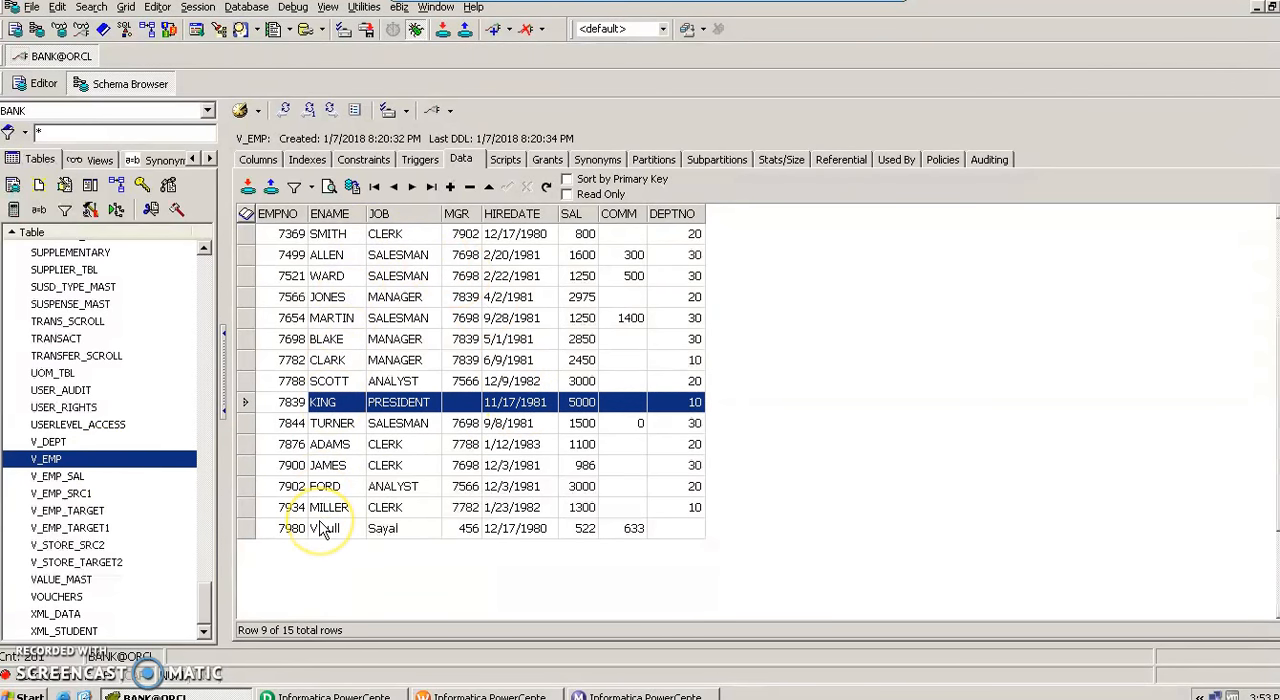
click(584, 408)
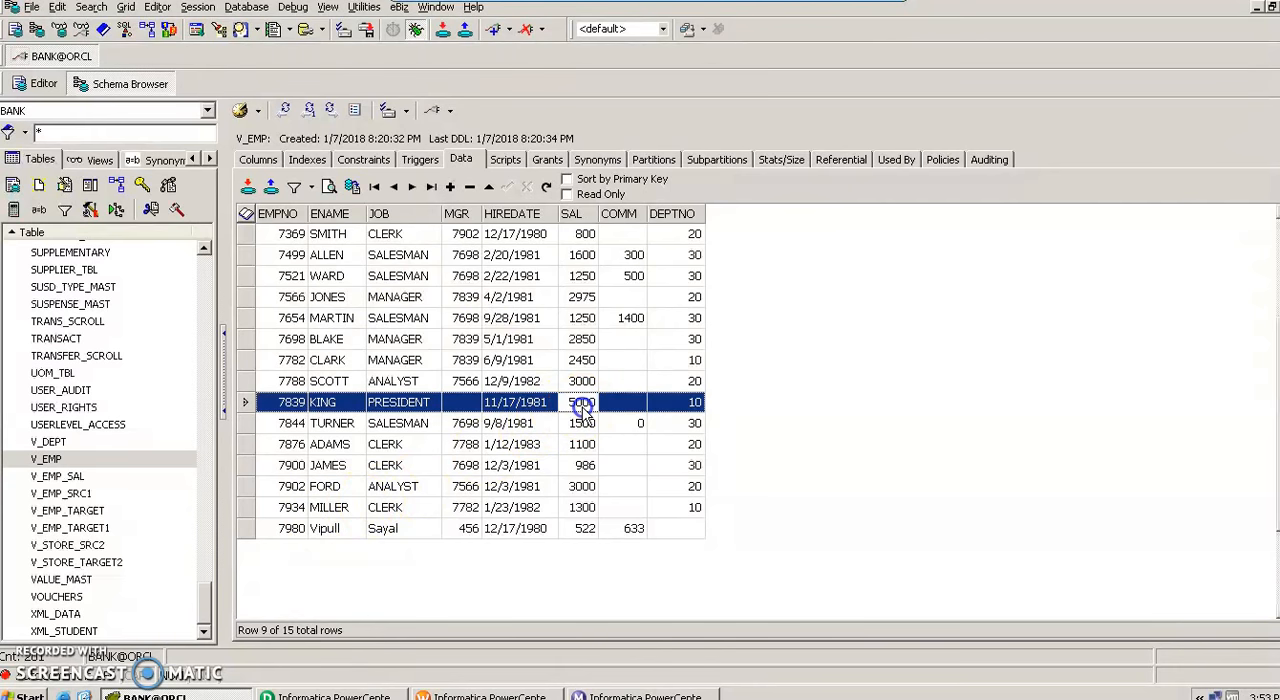
click(585, 415)
click(338, 695)
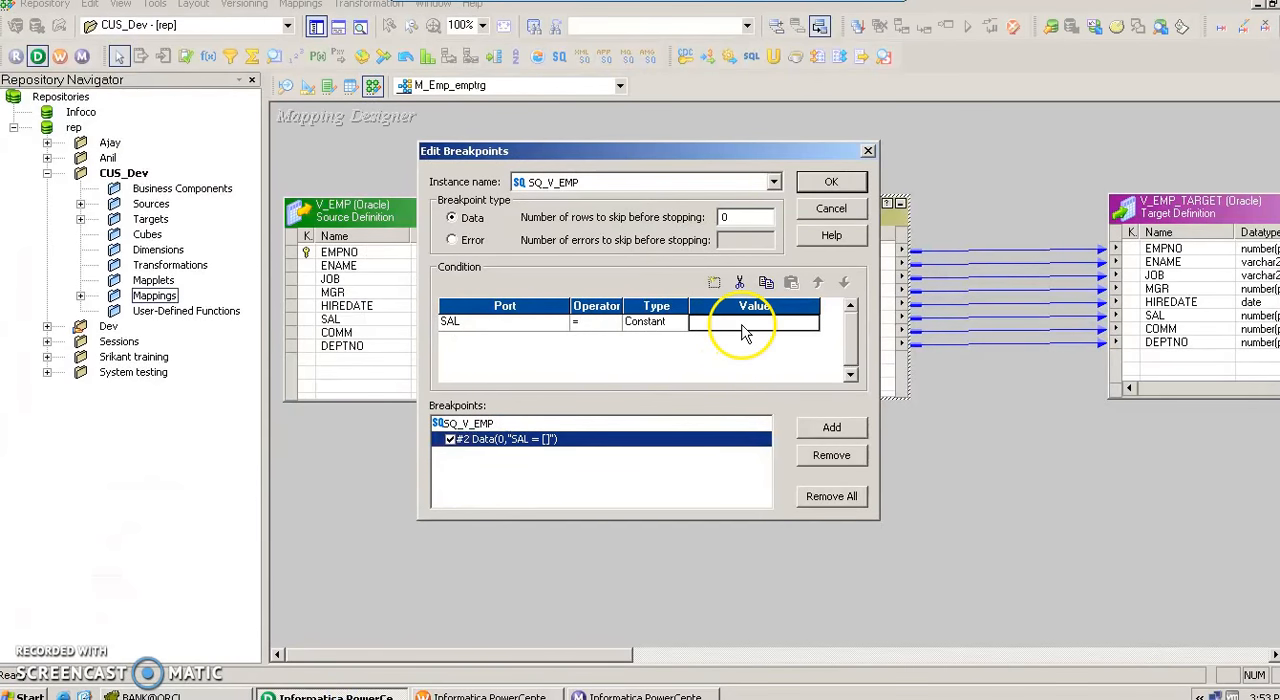
click(195, 693)
click(303, 693)
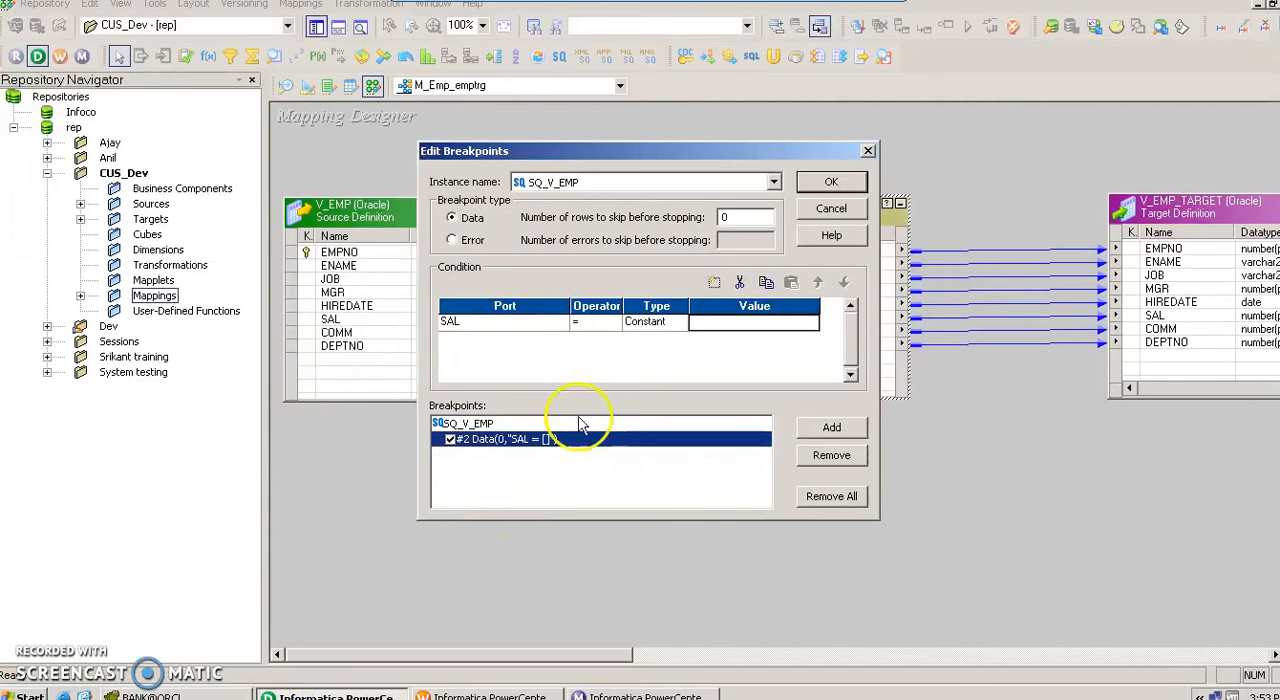
Set the SAL condition's value to 5000 and accept the breakpoint settings.
click(764, 322)
text(5000)
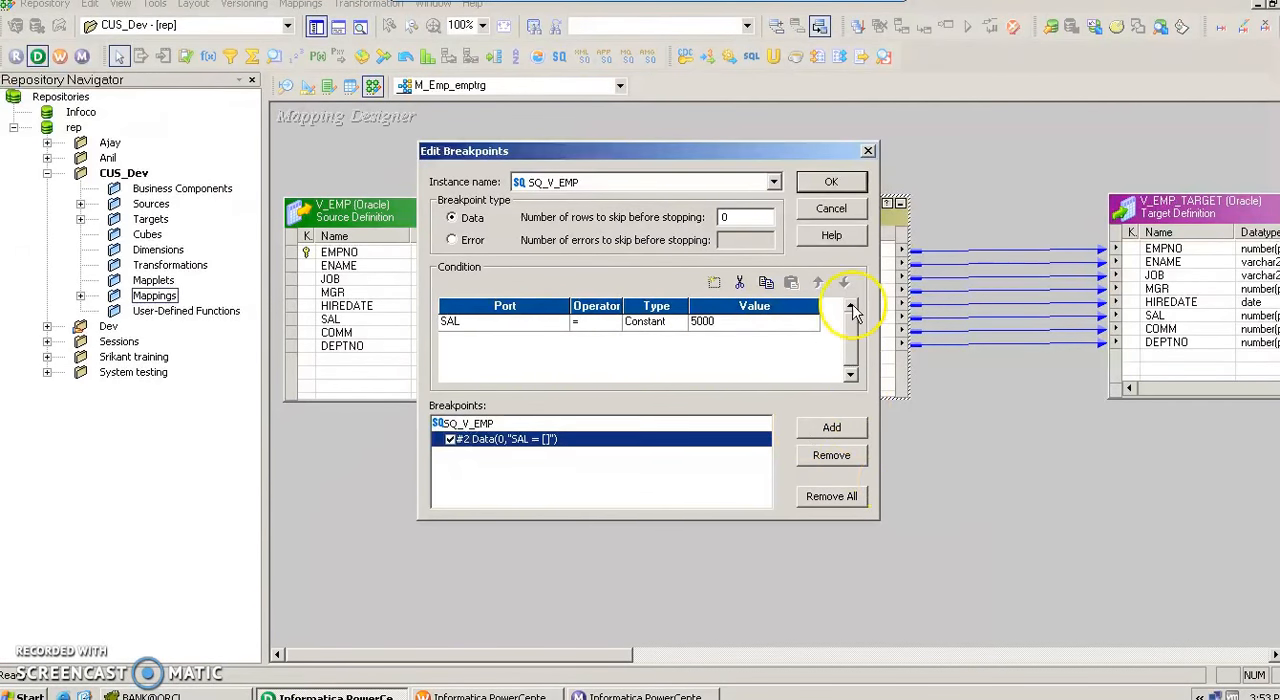
click(842, 186)
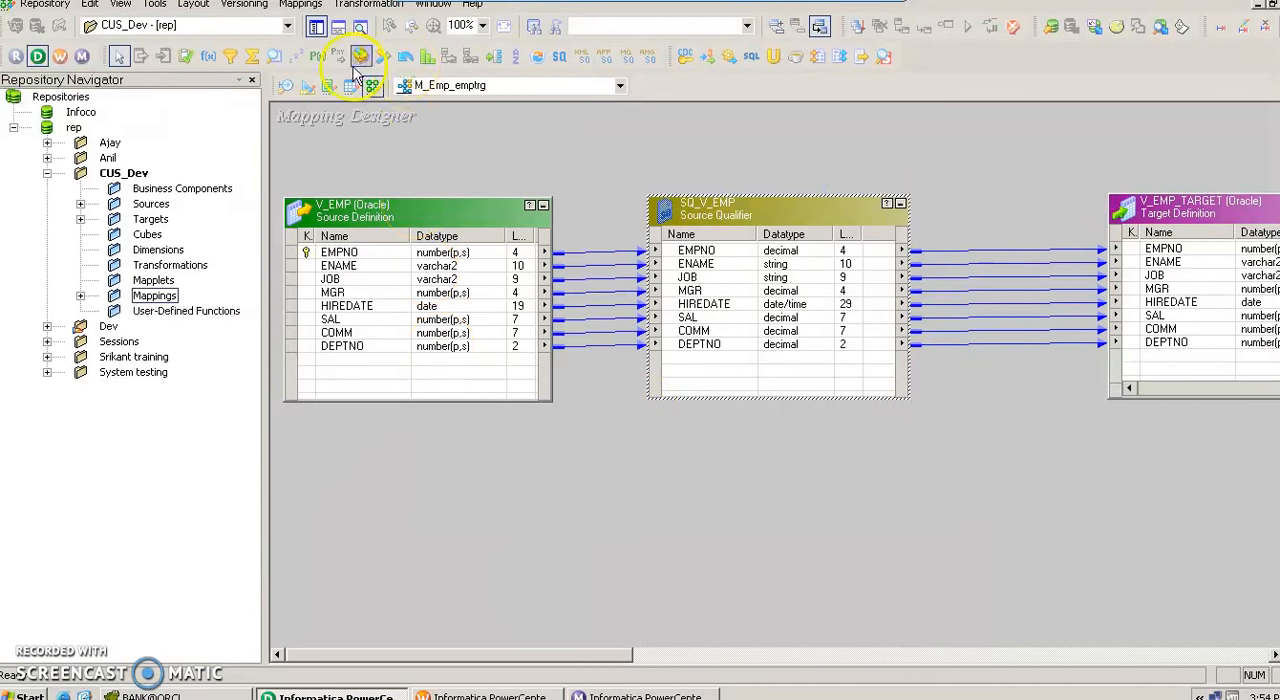
Start the debugger with Integration Service int, a new debug session instance and default_session_config, accepting the remaining wizard settings.
click(303, 6)
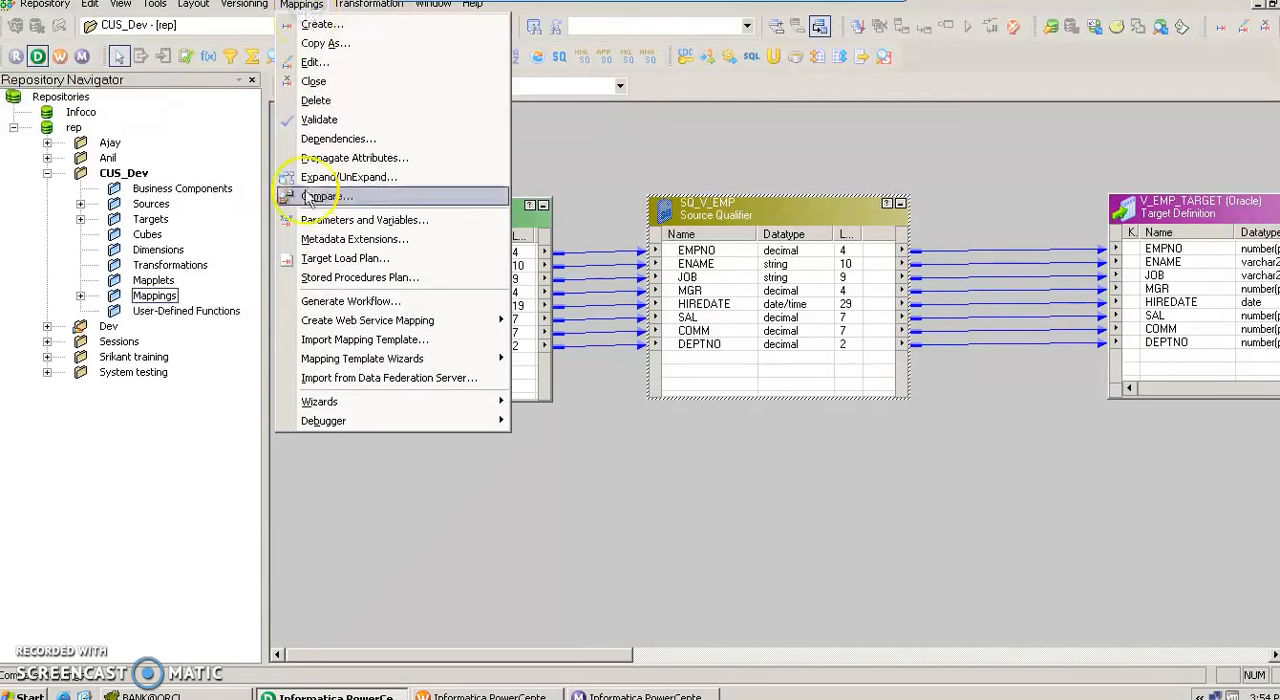
mouse_move(345, 424)
click(571, 421)
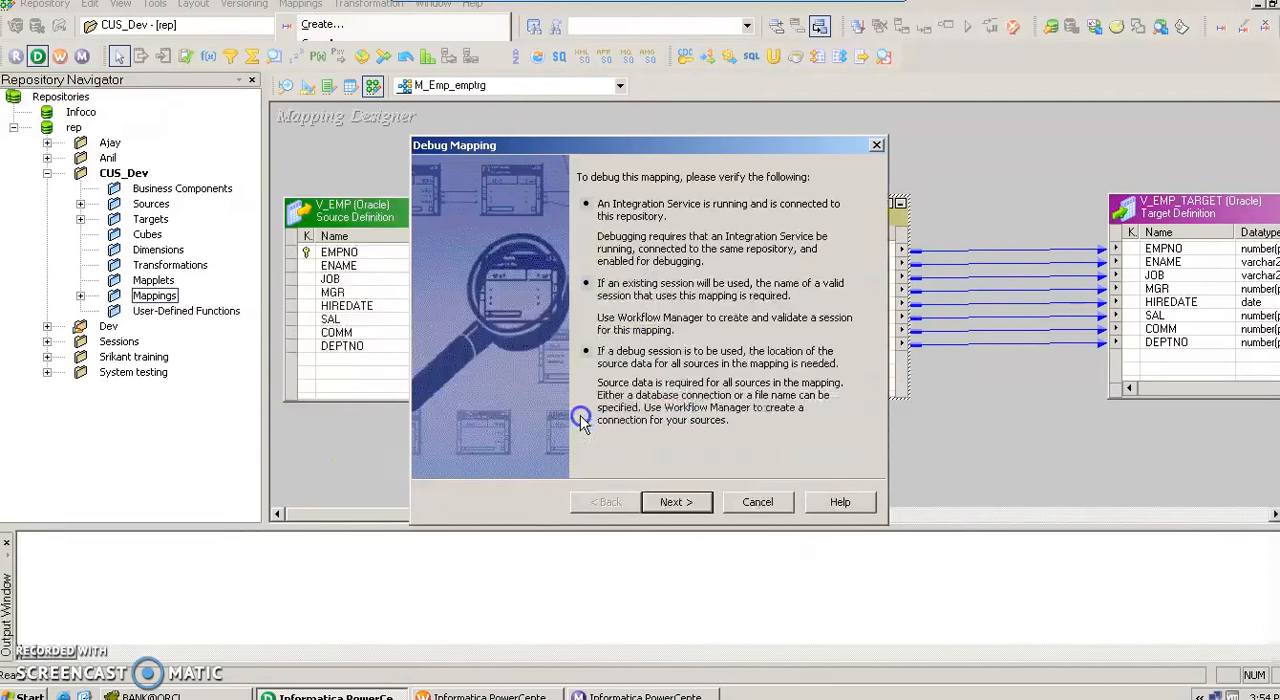
click(677, 501)
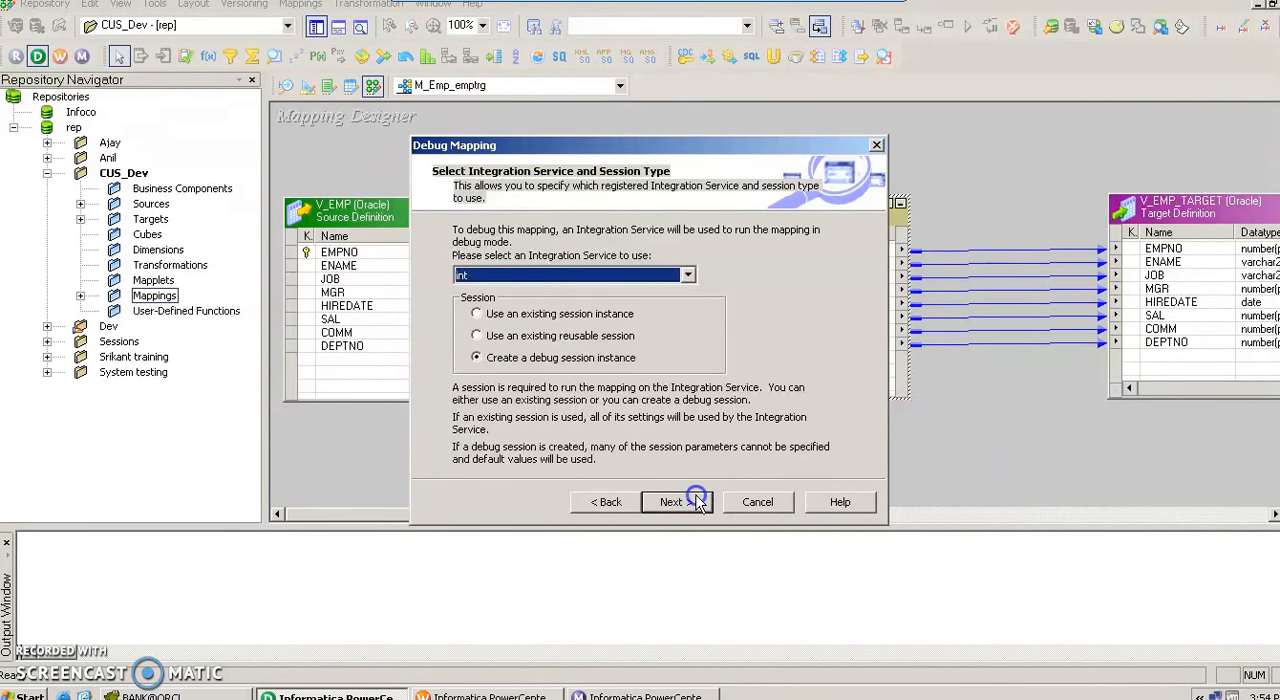
click(698, 501)
click(698, 501)
click(698, 501)
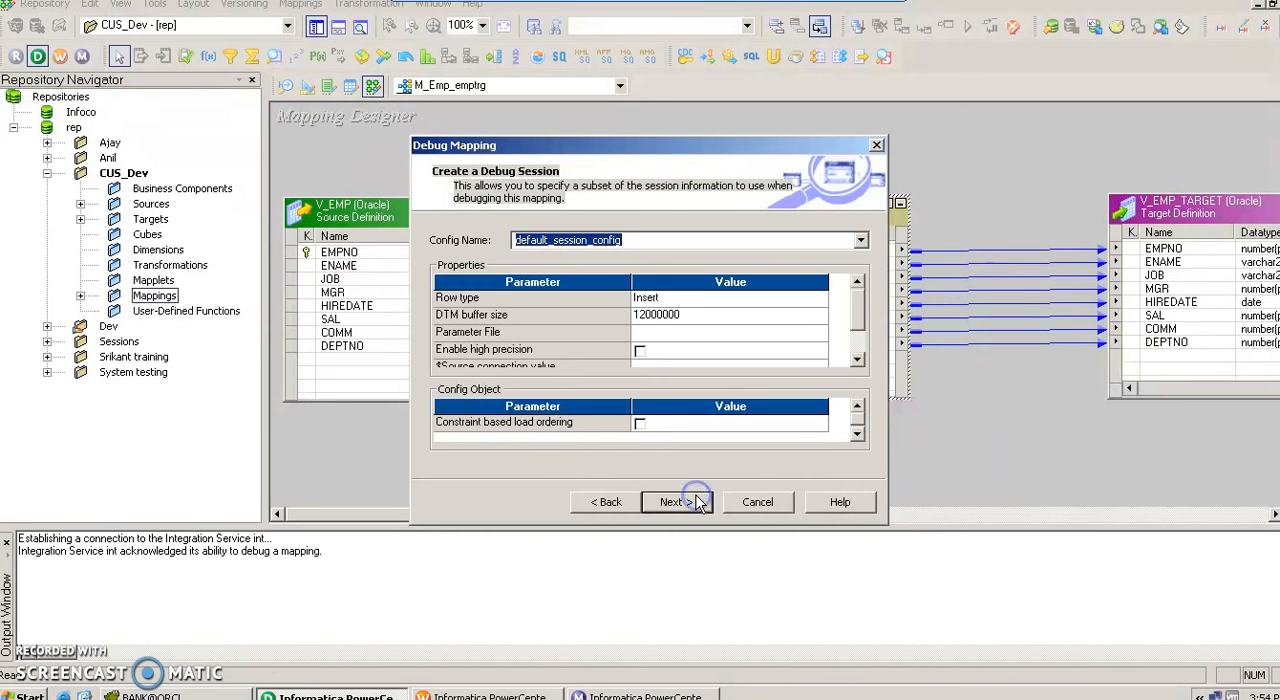
click(698, 501)
click(677, 501)
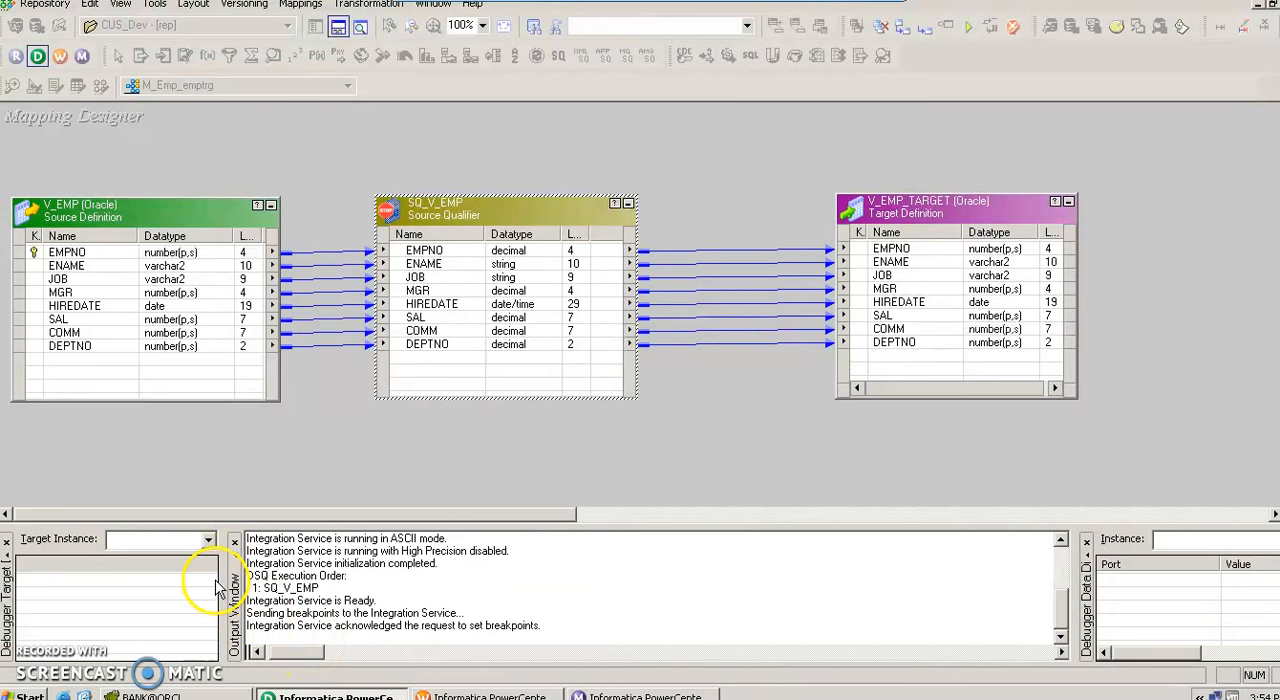
Widen the debugger's target and instance data views, showing SQ_V_EMP as instance and V_EMP_TARGET as target instance.
drag(219, 585, 540, 582)
drag(1085, 563, 565, 586)
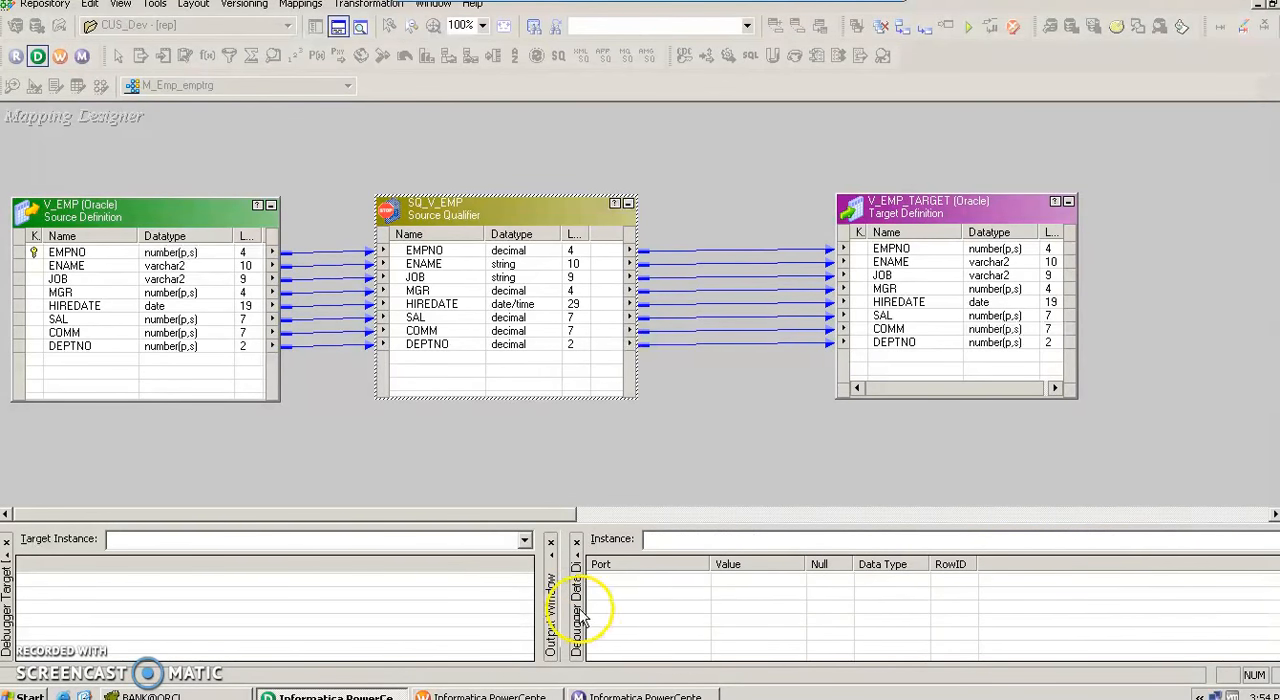
click(666, 545)
click(664, 559)
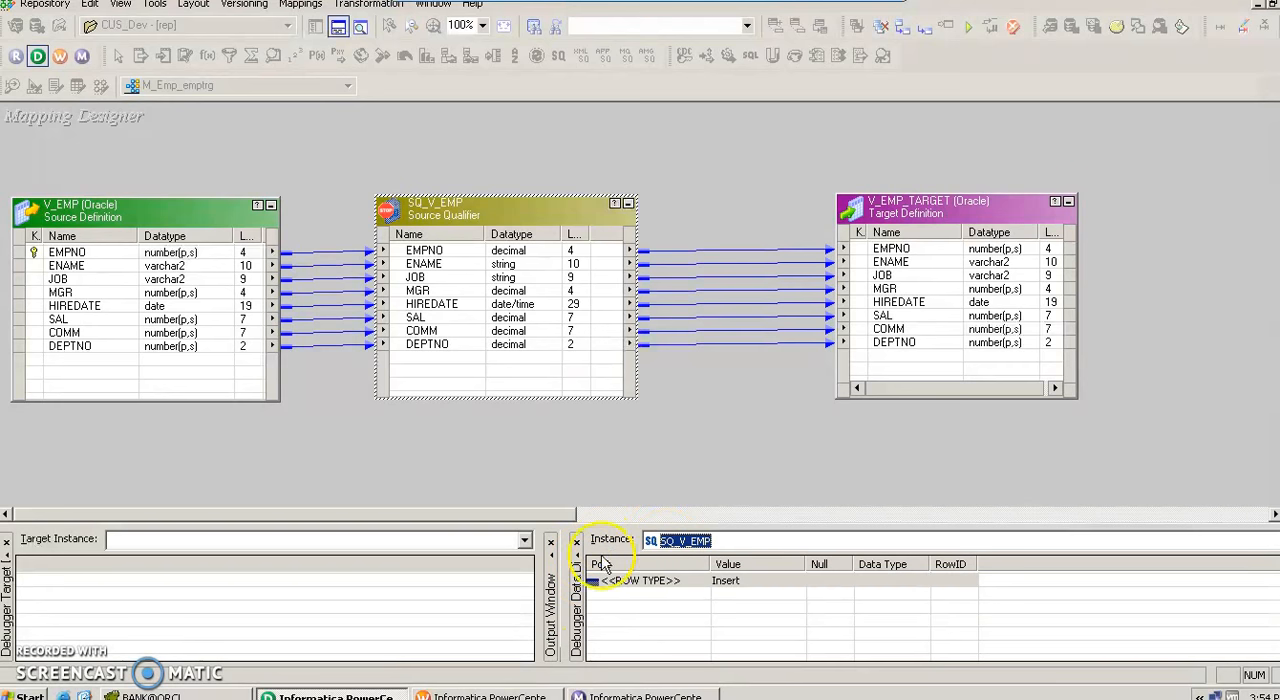
click(490, 541)
click(470, 562)
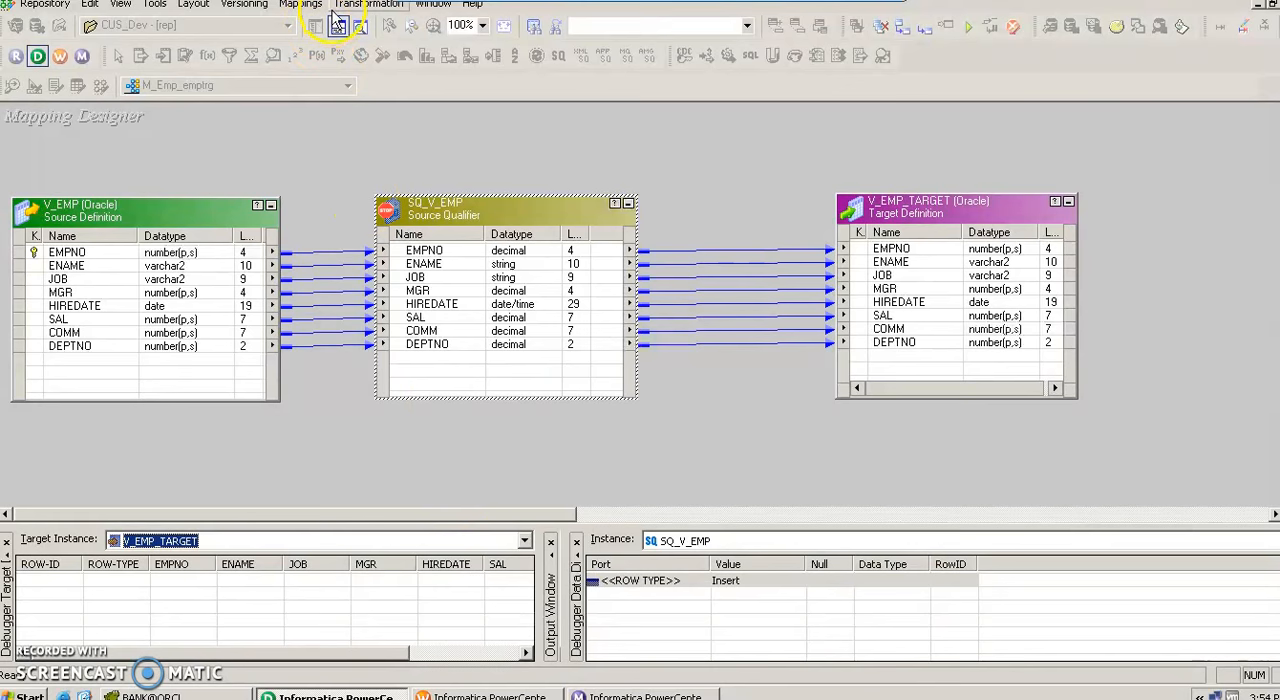
Continue the debugger to the SQ_V_EMP breakpoint and select the SAL port in the instance data.
click(301, 4)
click(340, 421)
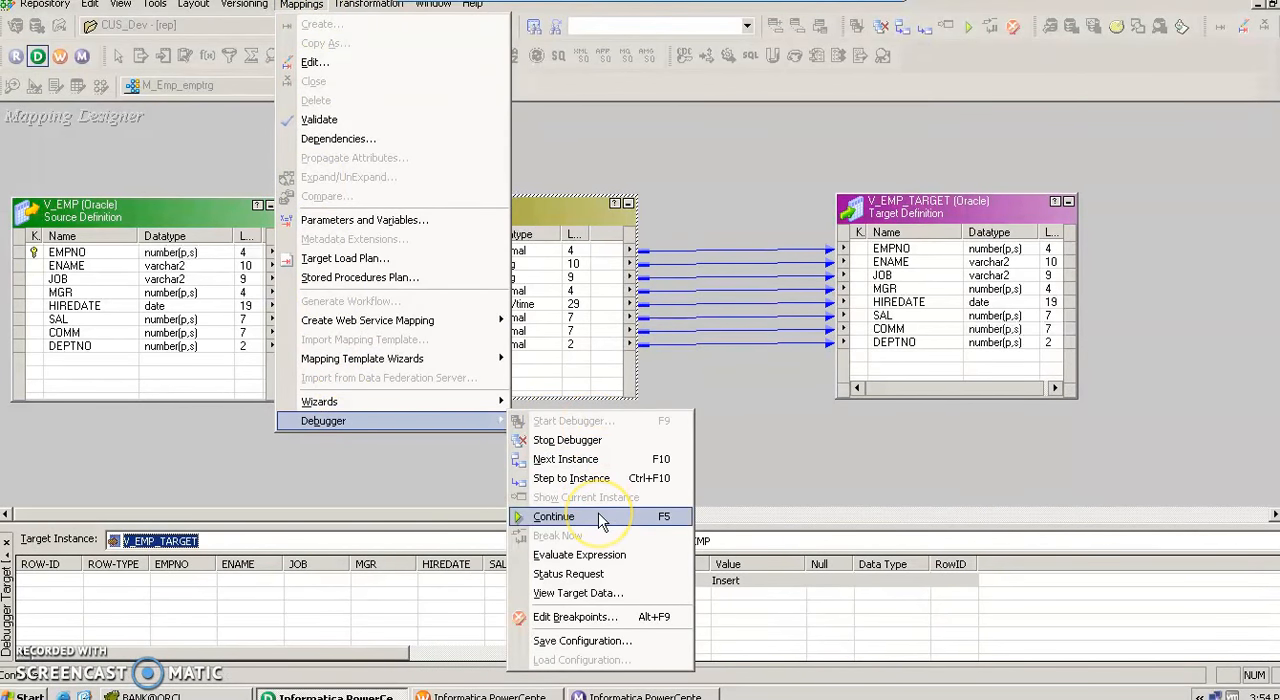
click(601, 517)
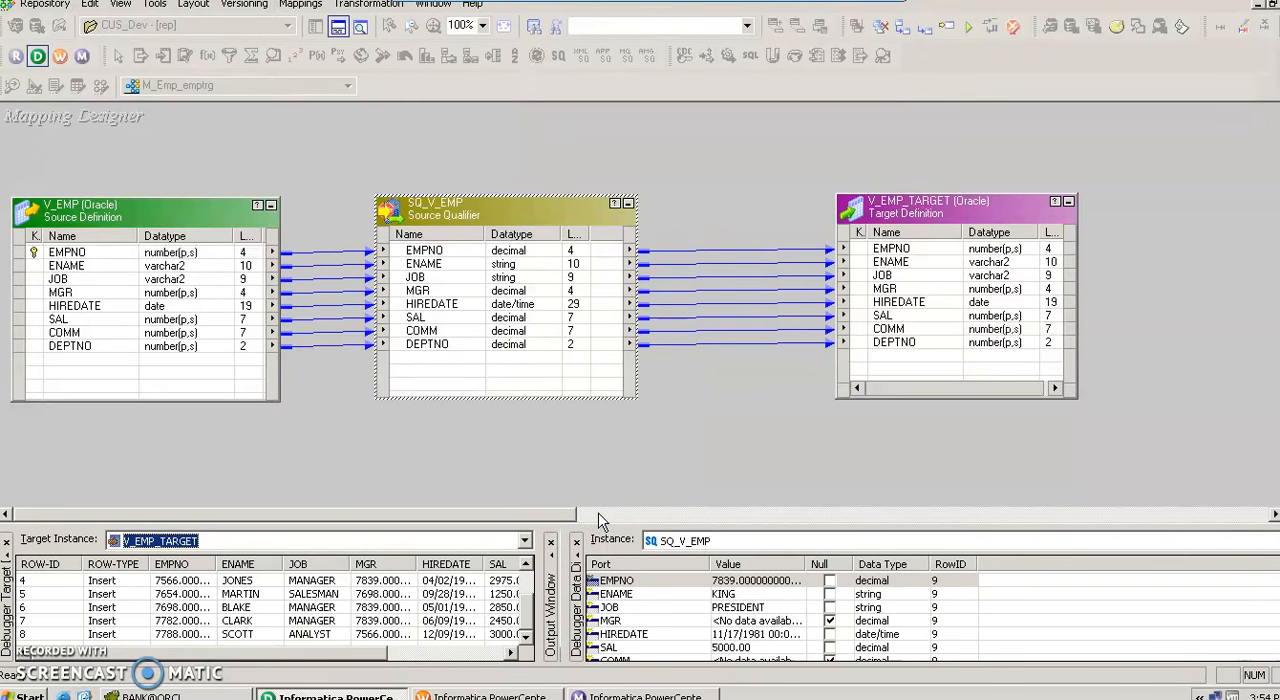
click(736, 652)
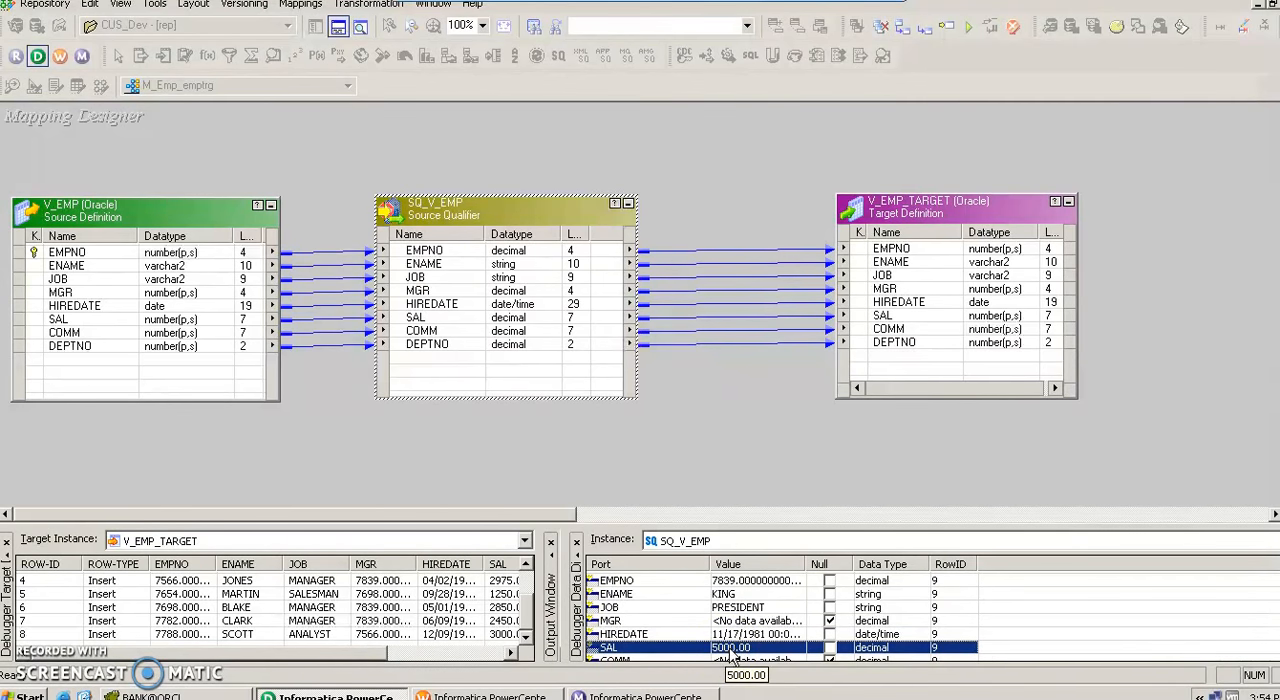
Advance the debugger once with Next Instance, past the row that met the SAL condition.
click(527, 637)
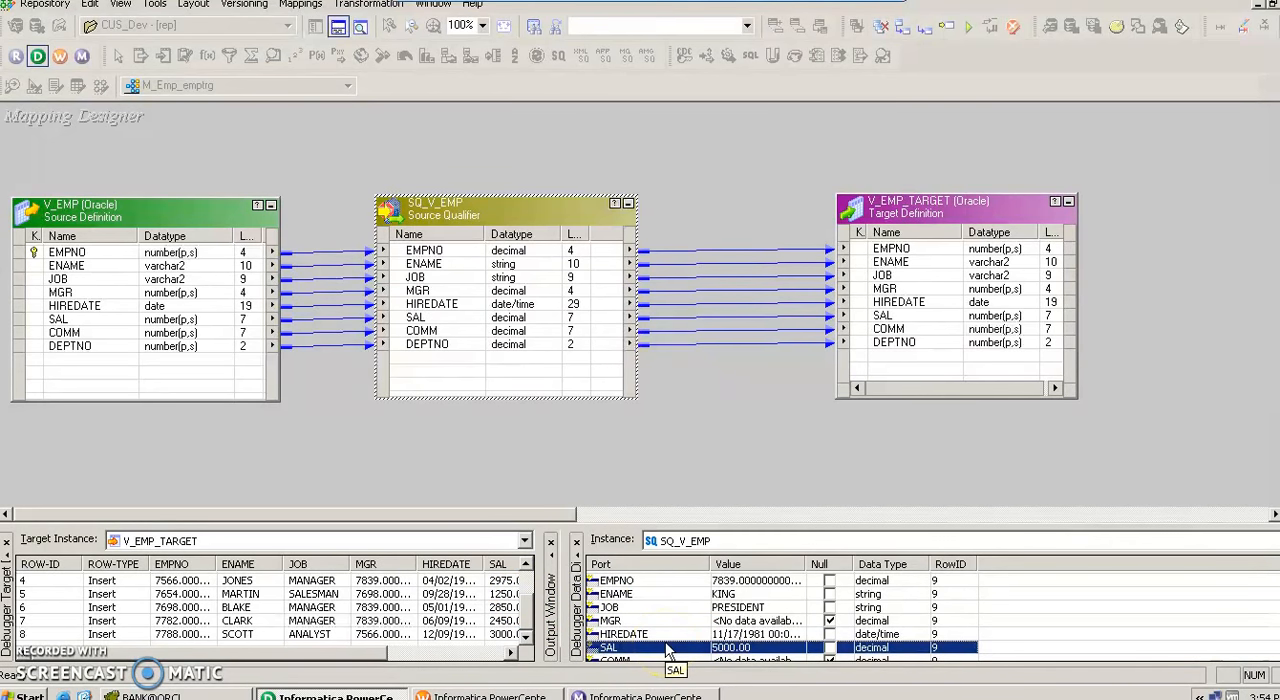
click(726, 412)
key(F10)
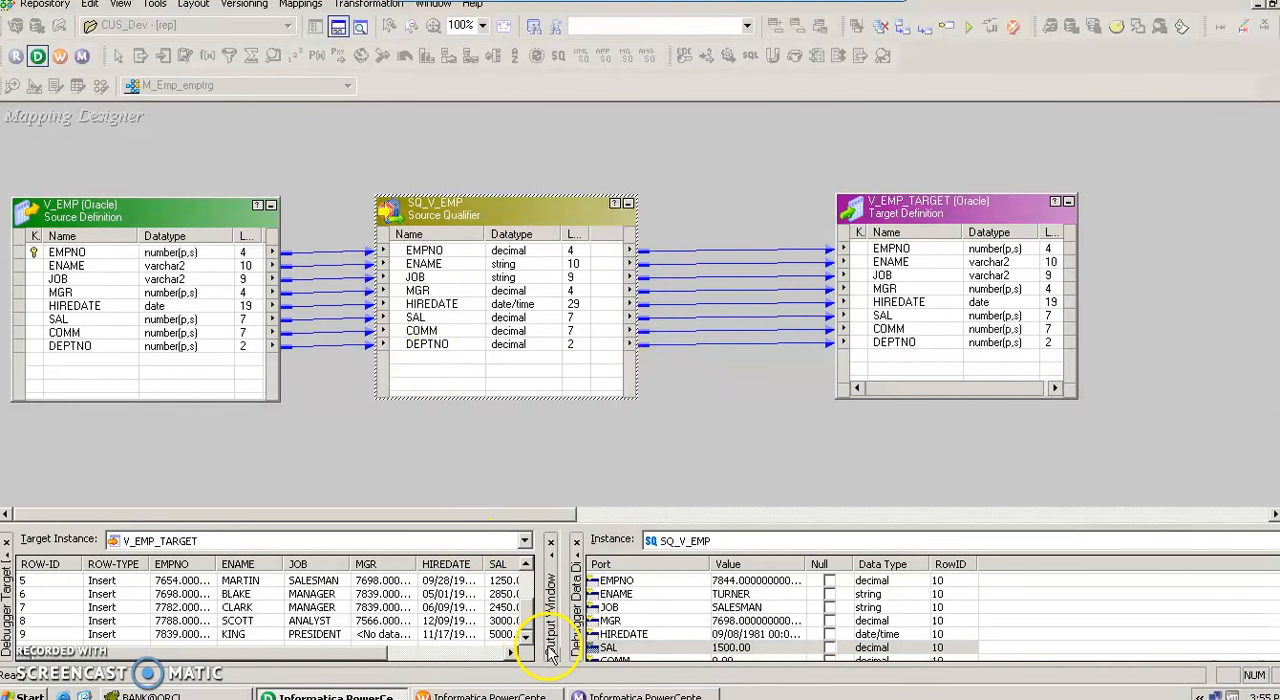